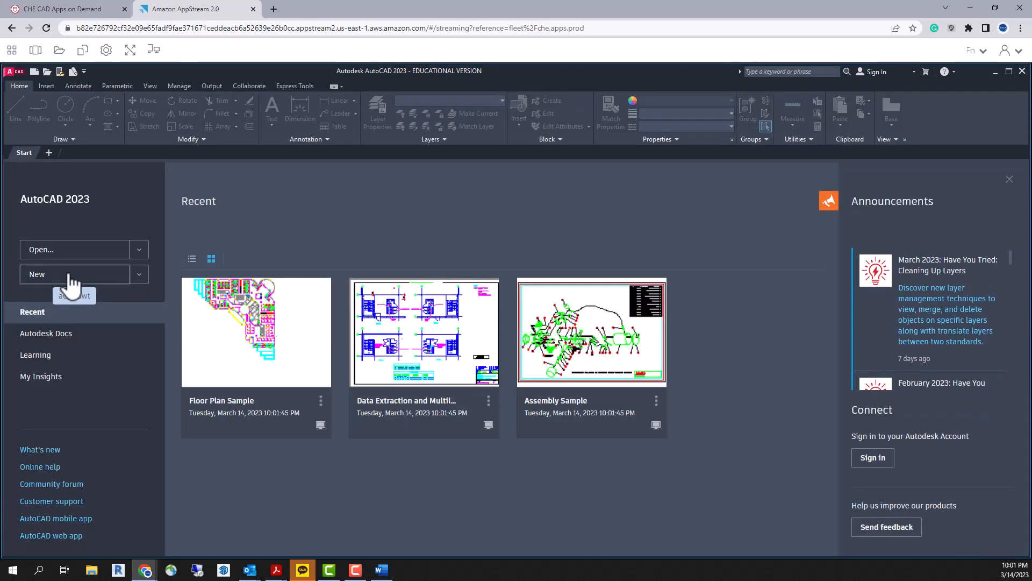
- Create a new drawing and open the Layer Properties Manager
{"action": "left_click", "coordinate": [70, 278]}
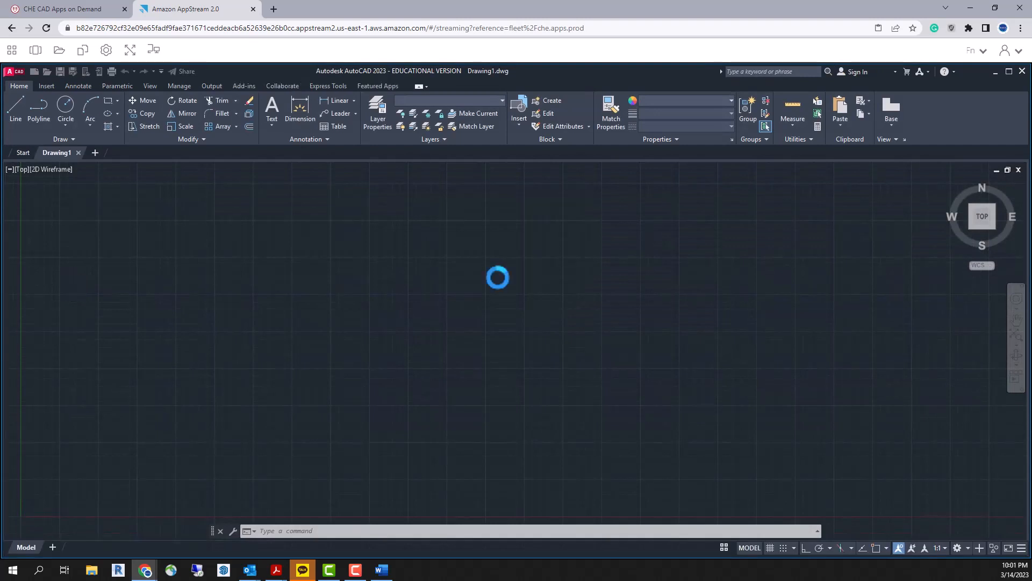
{"action": "left_click", "coordinate": [440, 139]}
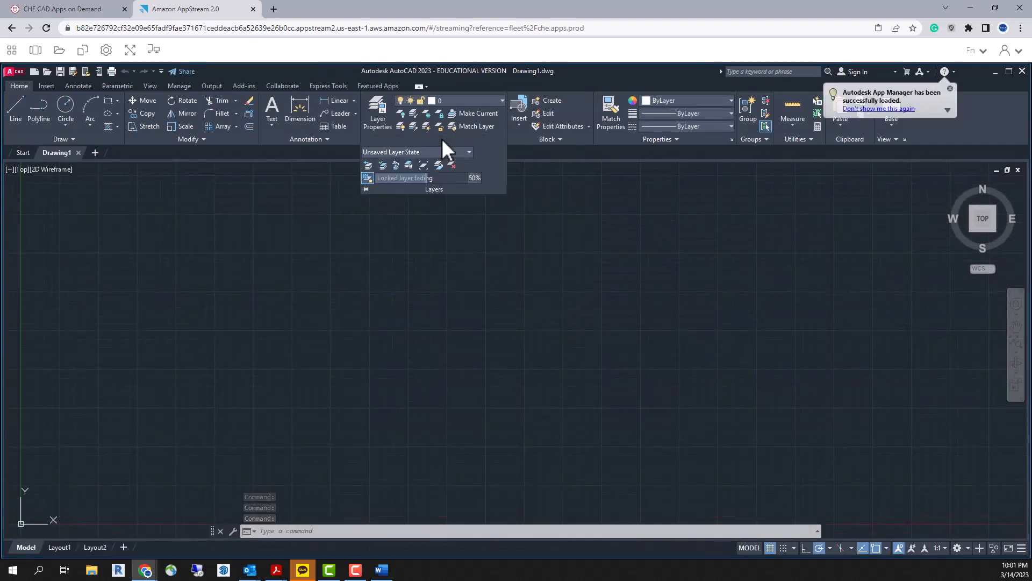
{"action": "left_click", "coordinate": [375, 110]}
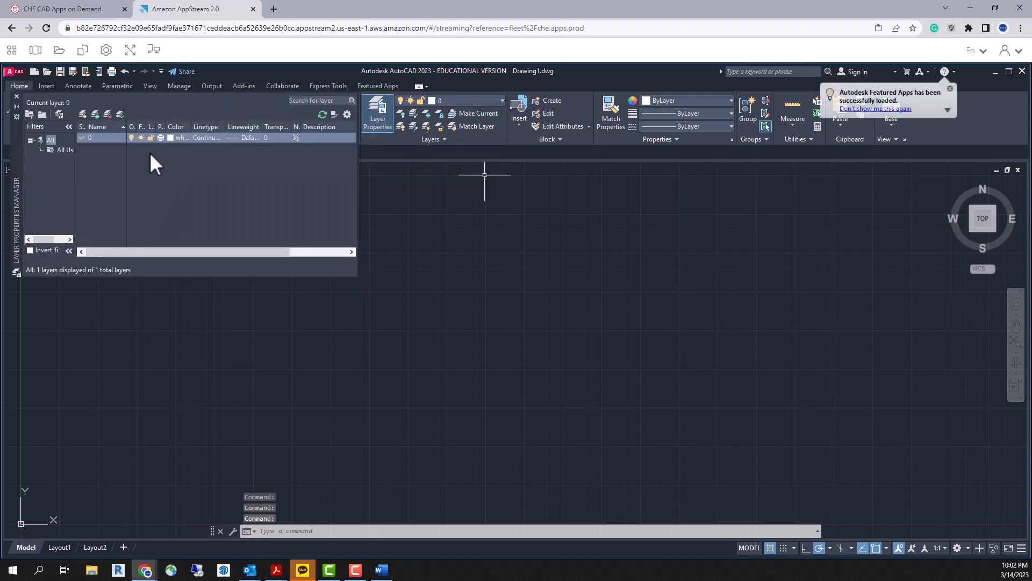
- Add four new layers to the drawing
{"action": "left_click", "coordinate": [82, 111]}
{"action": "left_click", "coordinate": [81, 111]}
{"action": "left_click", "coordinate": [81, 111]}
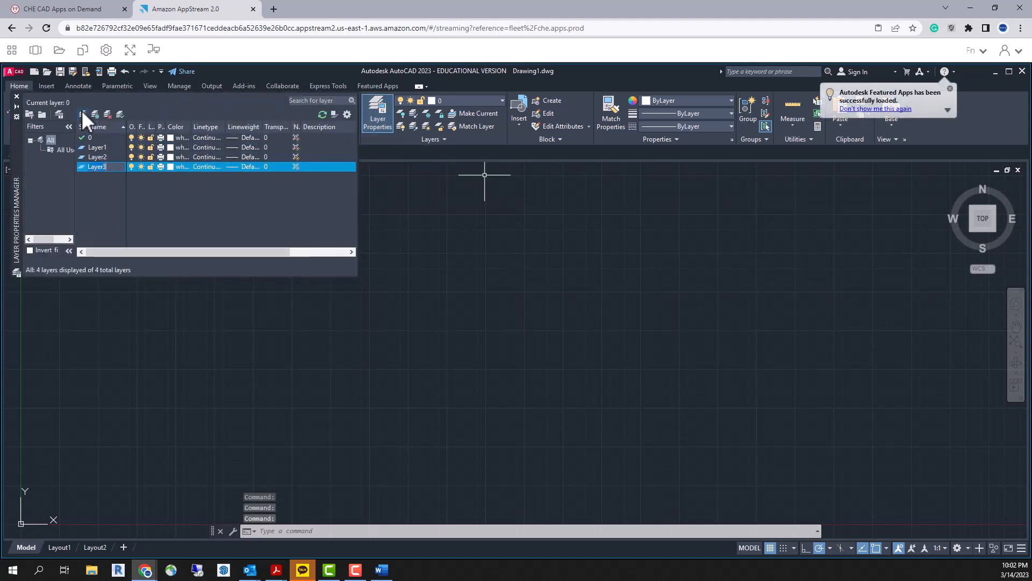
{"action": "left_click", "coordinate": [82, 110]}
- Make the first new layer, Layer1, current and rename it Wall
{"action": "left_click", "coordinate": [108, 146]}
{"action": "double_click", "coordinate": [105, 144]}
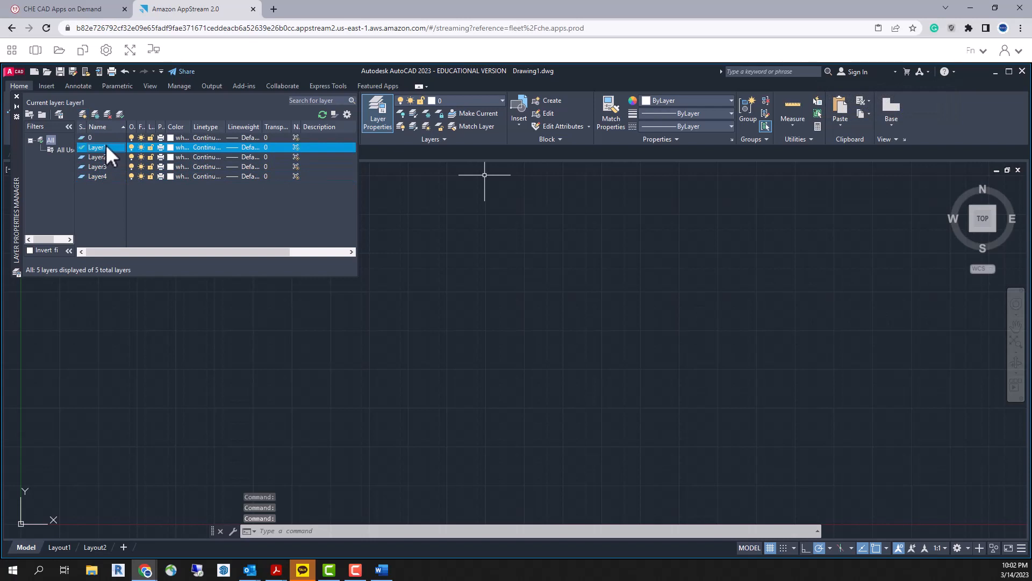
{"action": "right_click", "coordinate": [111, 146]}
{"action": "left_click", "coordinate": [141, 207]}
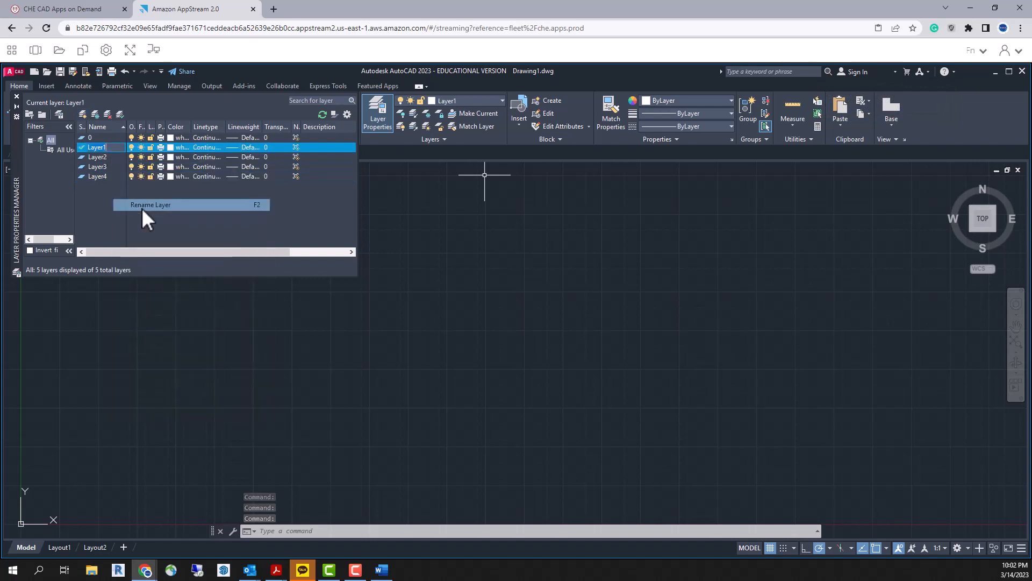
{"action": "type", "text": "Wall"}
- Set the Wall layer's color to yellow and its lineweight to 0.50 mm
{"action": "left_click", "coordinate": [175, 147]}
{"action": "left_click", "coordinate": [442, 340]}
{"action": "left_click", "coordinate": [502, 400]}
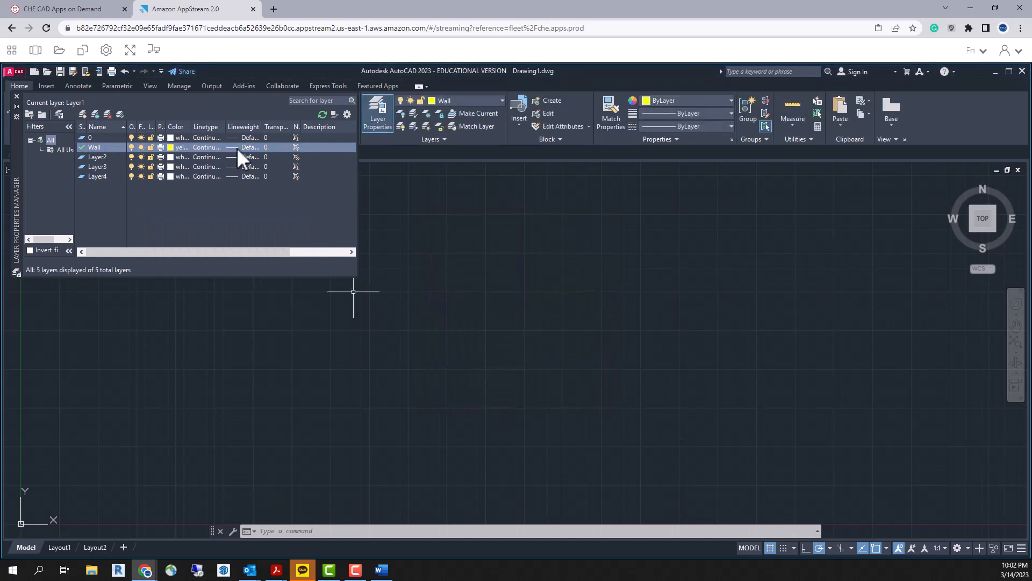
{"action": "left_click", "coordinate": [234, 148]}
{"action": "left_click_drag", "start_coordinate": [574, 291], "coordinate": [575, 315]}
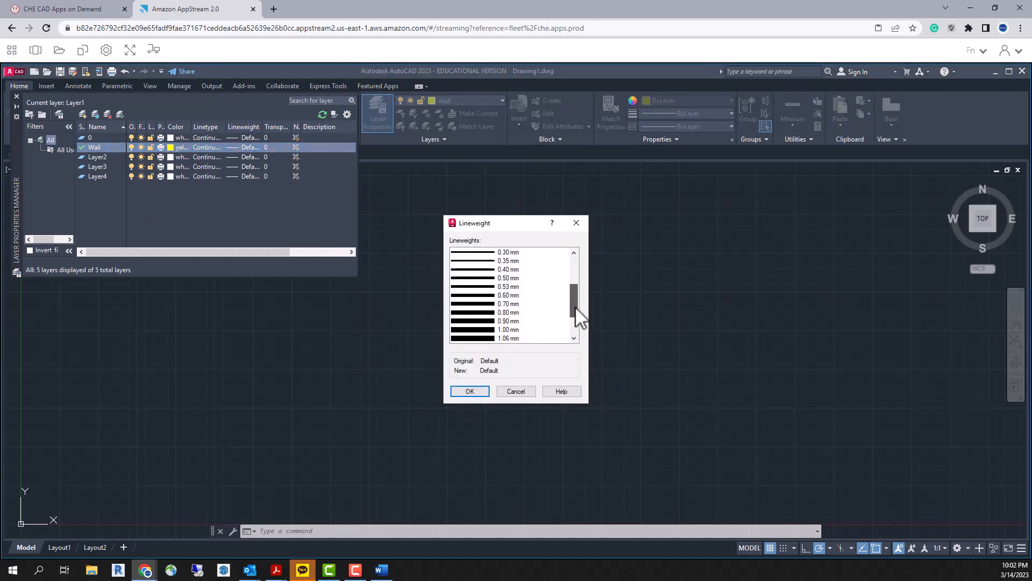
{"action": "double_click", "coordinate": [500, 286]}
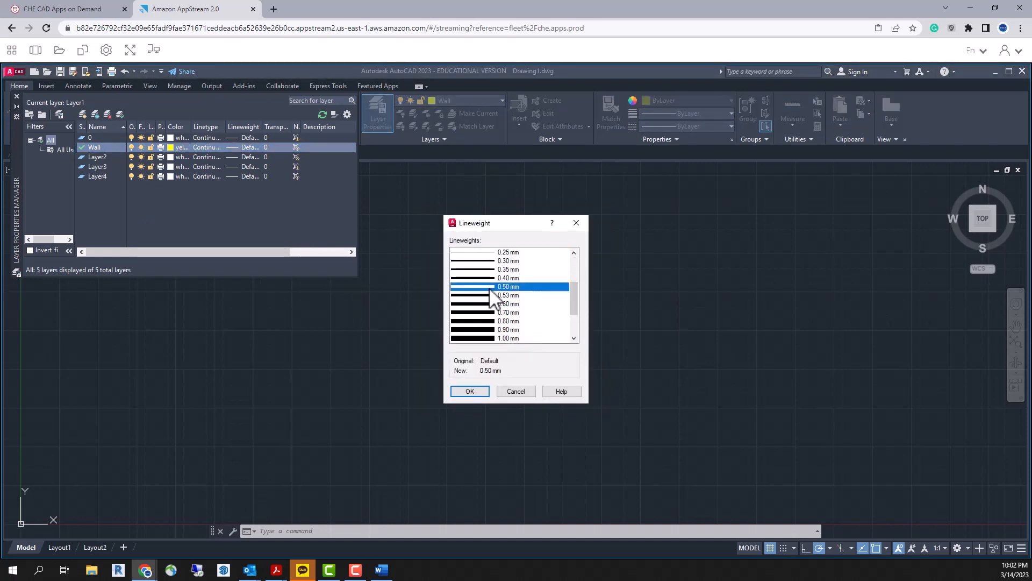
- Rename Layer2 as Win Door
{"action": "right_click", "coordinate": [95, 156]}
{"action": "left_click", "coordinate": [136, 214]}
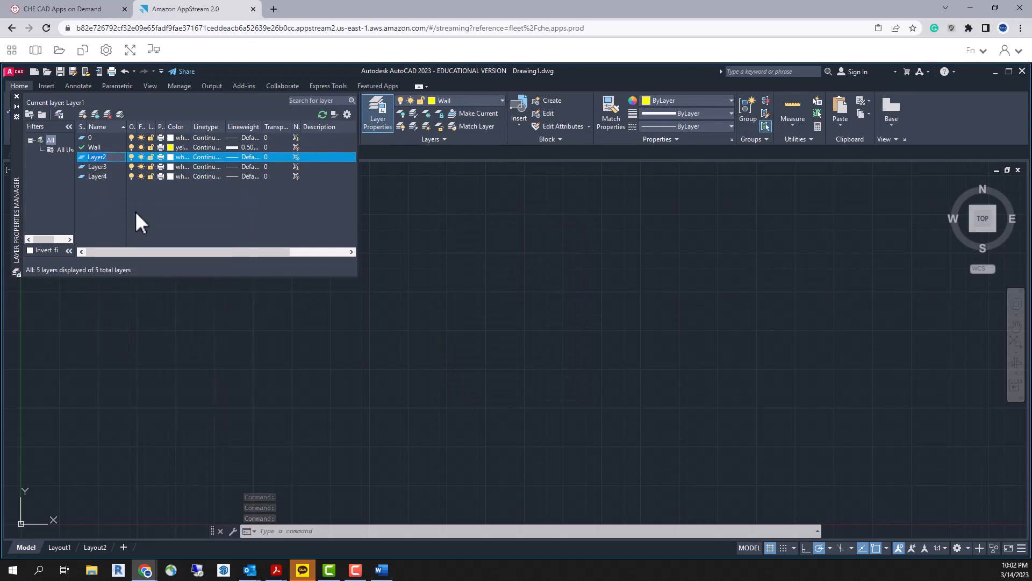
{"action": "type", "text": "Win Door"}
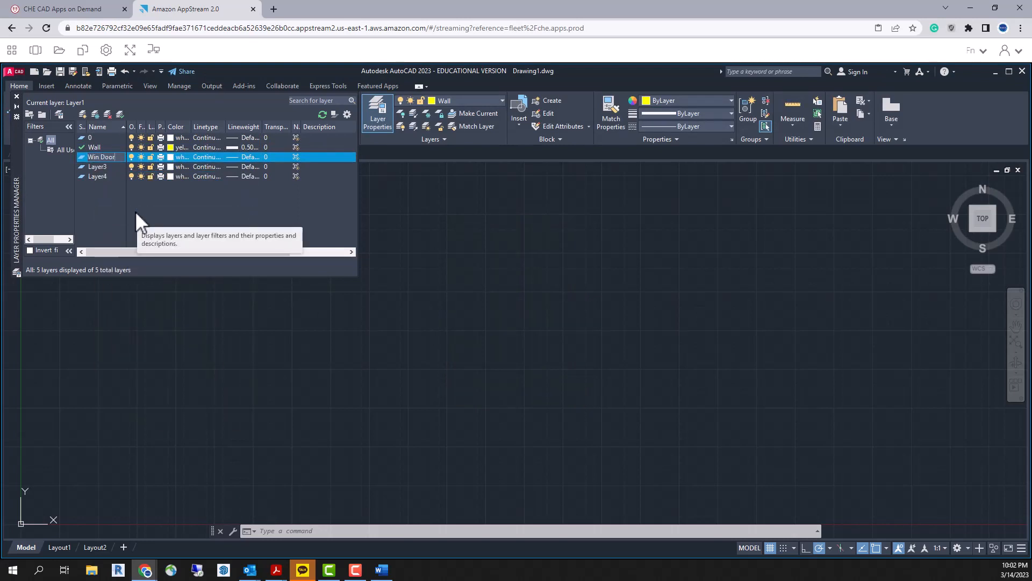
- Set the Win Door layer's color to cyan and its lineweight to 0.30 mm
{"action": "left_click", "coordinate": [182, 157]}
{"action": "left_click", "coordinate": [461, 339]}
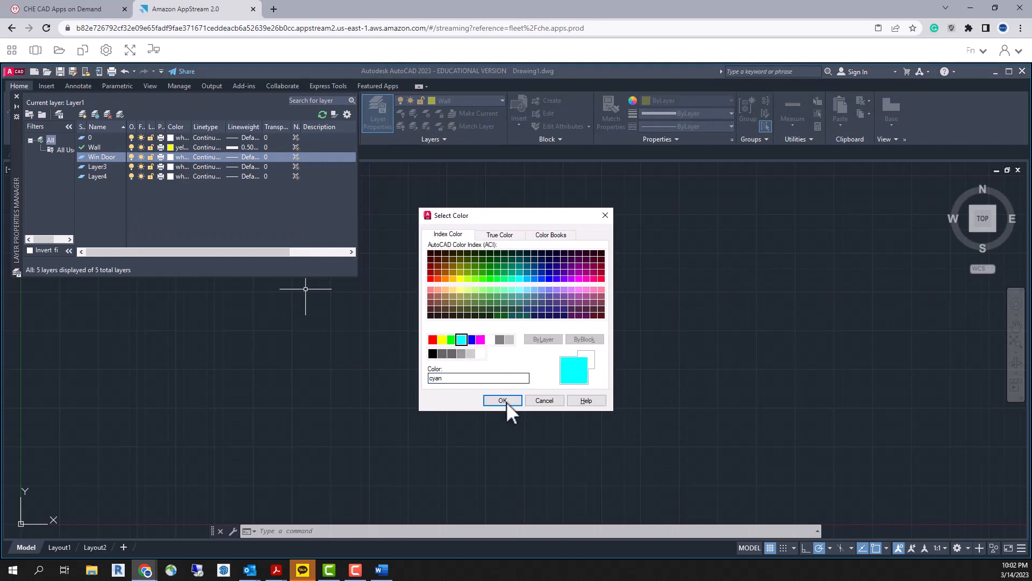
{"action": "left_click", "coordinate": [502, 400]}
{"action": "left_click", "coordinate": [250, 156]}
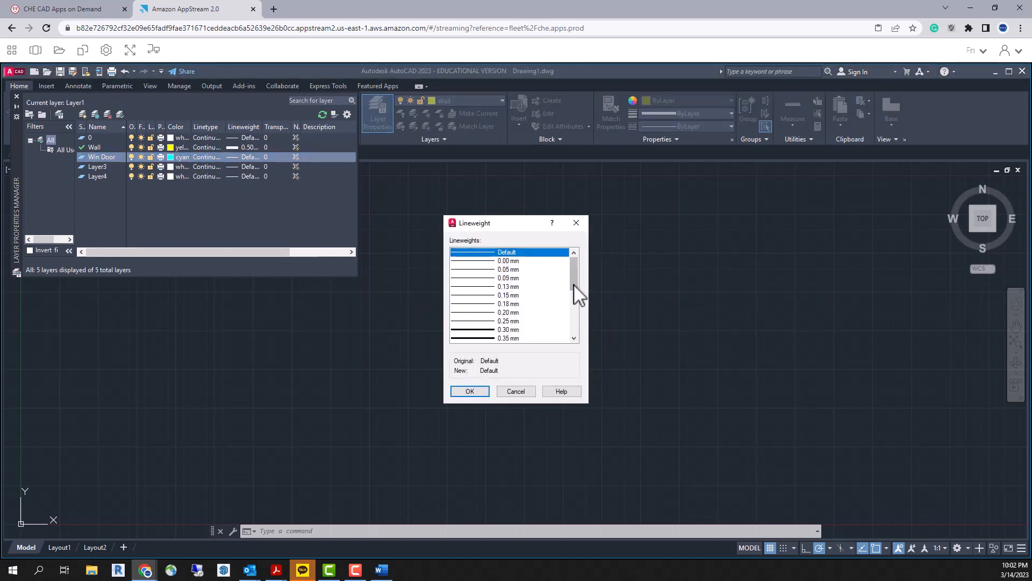
{"action": "left_click_drag", "start_coordinate": [574, 287], "coordinate": [574, 294]}
{"action": "left_click", "coordinate": [487, 313]}
{"action": "left_click", "coordinate": [480, 394]}
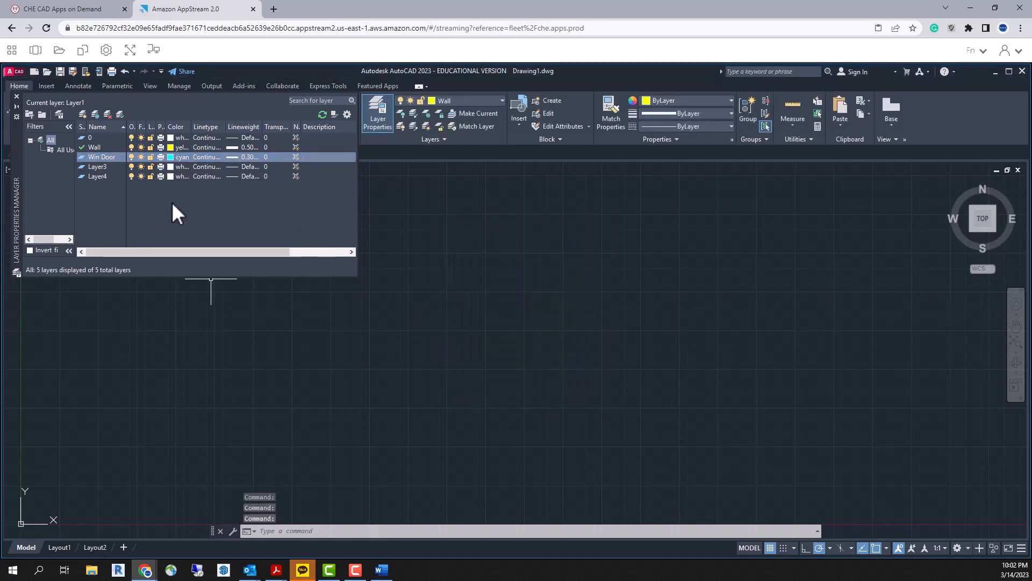
- Make Layer3 current and rename it Furniture
{"action": "double_click", "coordinate": [103, 166]}
{"action": "right_click", "coordinate": [103, 167]}
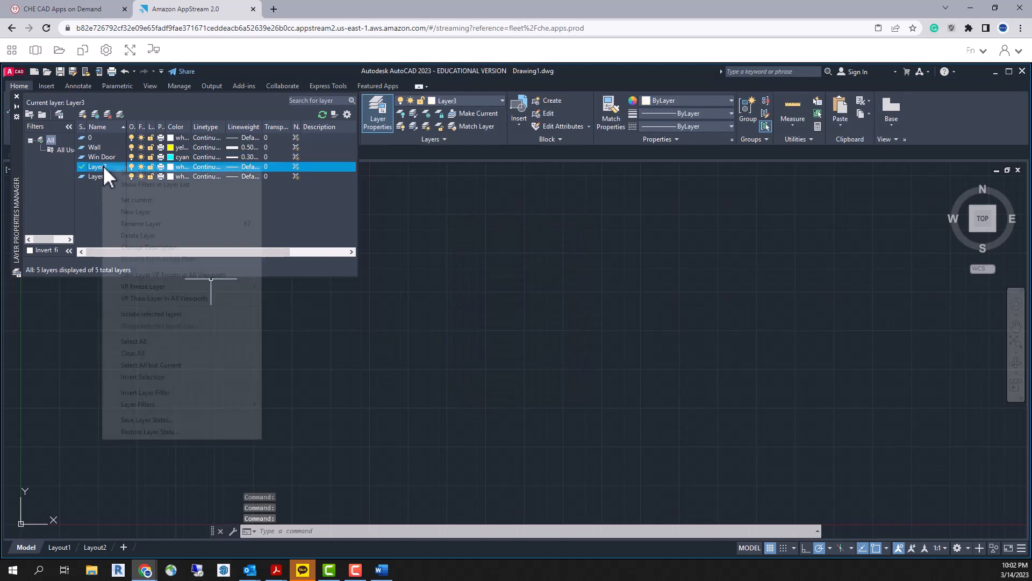
{"action": "left_click", "coordinate": [143, 223]}
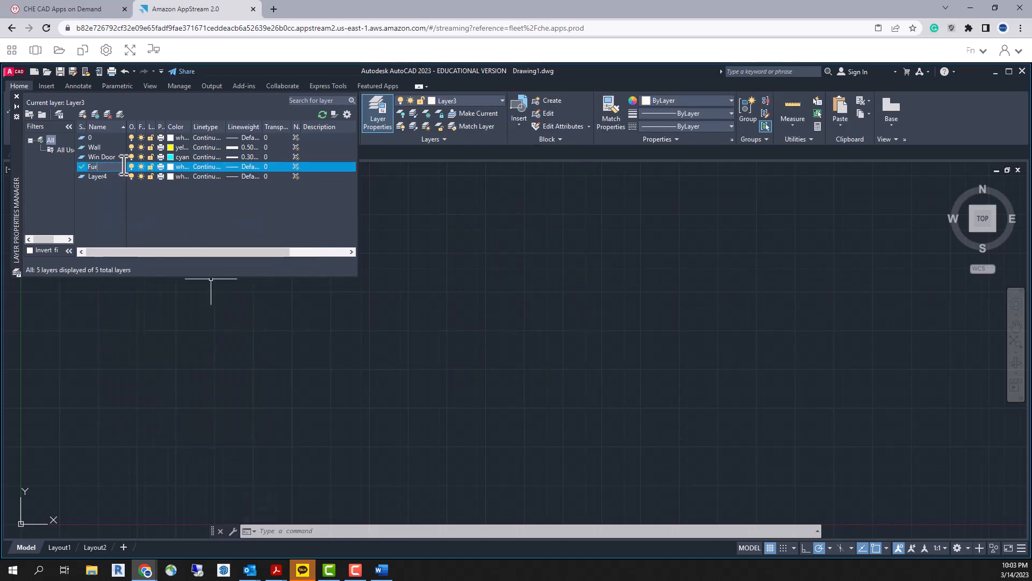
- Assign the Continuous linetype and a 0.20 mm lineweight to the Furniture layer
{"action": "left_click", "coordinate": [205, 167]}
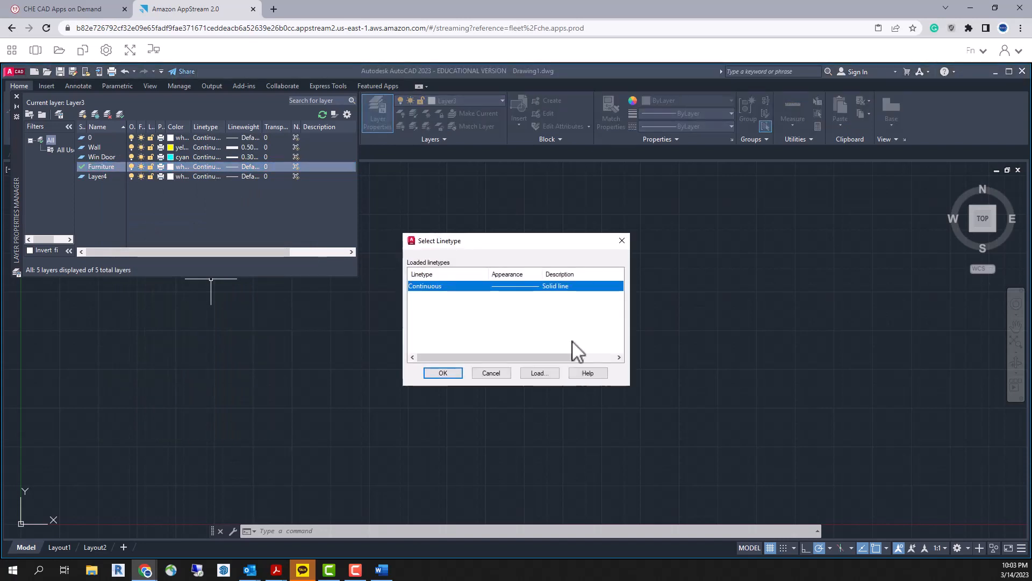
{"action": "left_click", "coordinate": [443, 372]}
{"action": "left_click", "coordinate": [251, 166]}
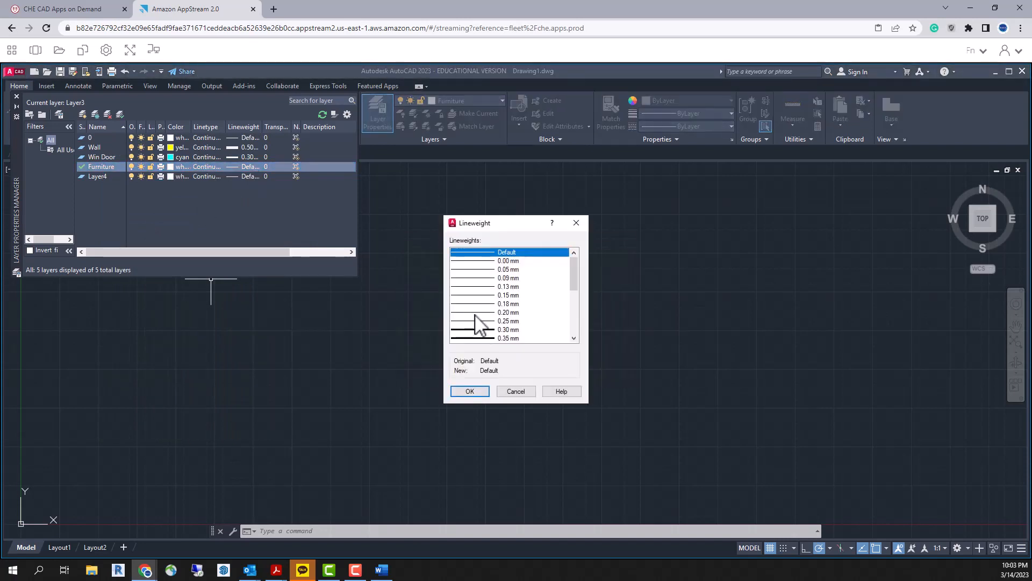
{"action": "left_click", "coordinate": [475, 314]}
{"action": "left_click", "coordinate": [469, 389]}
- Rename Layer4 as pattern and set its color to red
{"action": "left_click", "coordinate": [105, 178]}
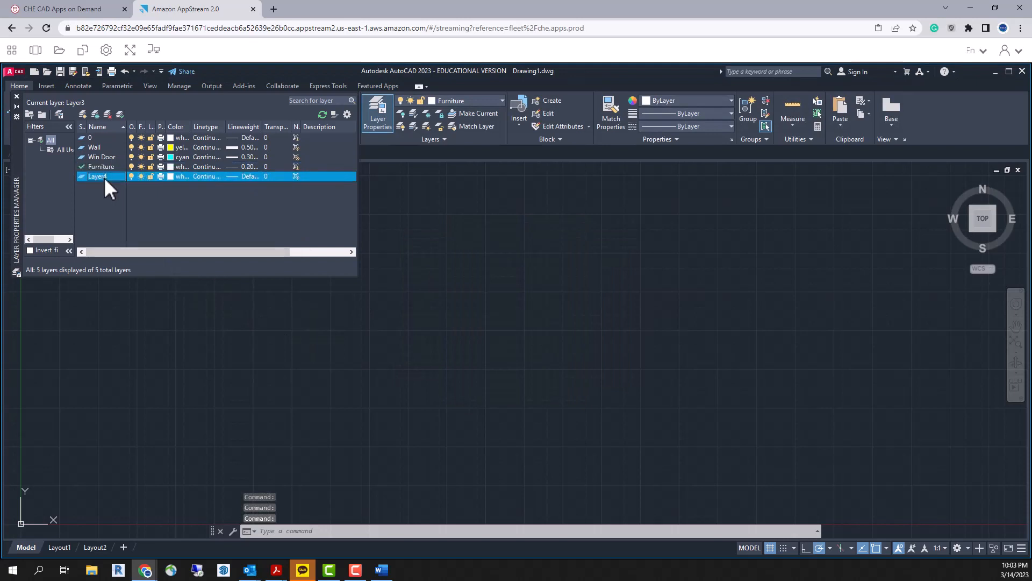
{"action": "right_click", "coordinate": [104, 177]}
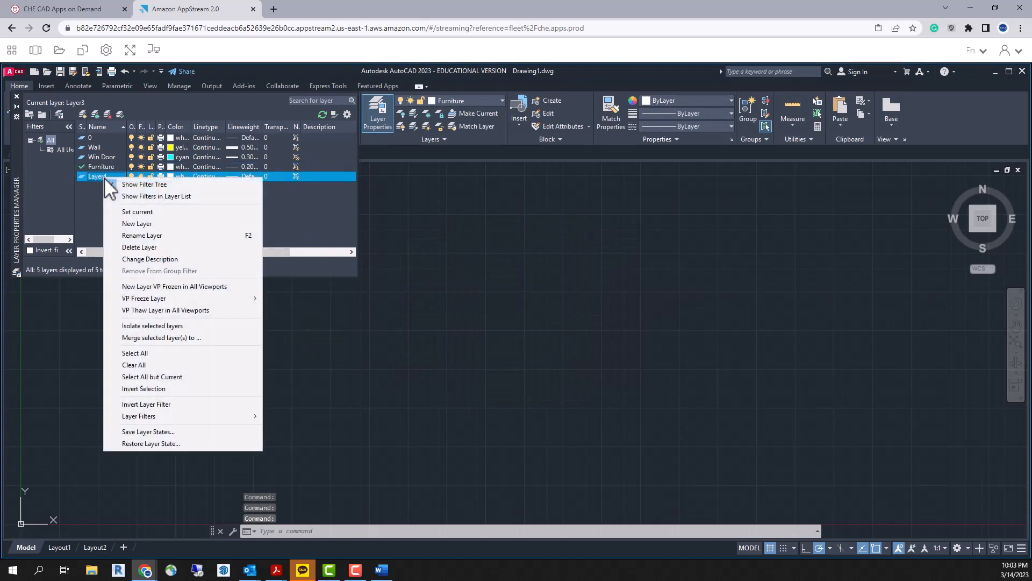
{"action": "left_click", "coordinate": [131, 236]}
{"action": "type", "text": "pattern"}
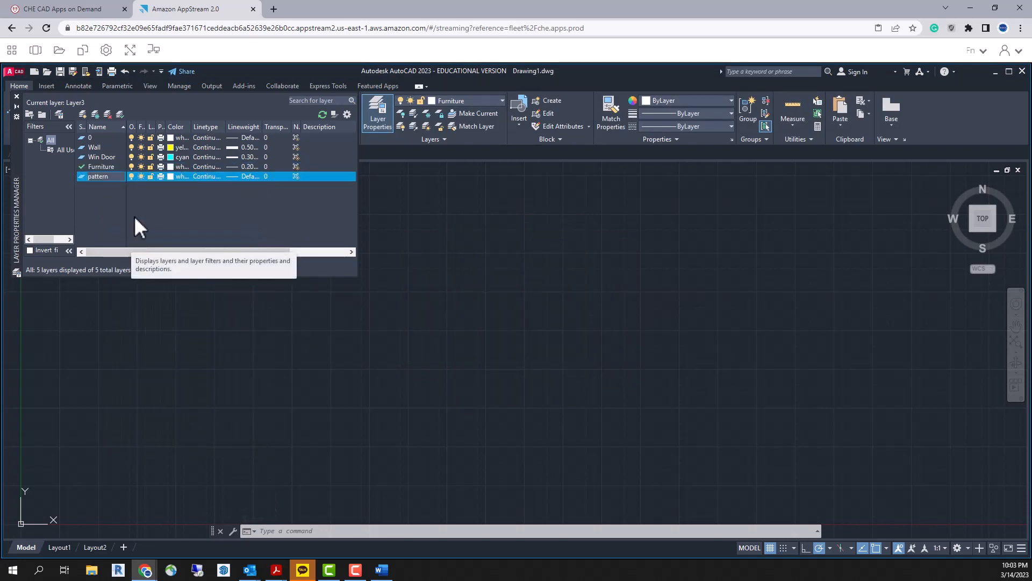
{"action": "left_click", "coordinate": [173, 176]}
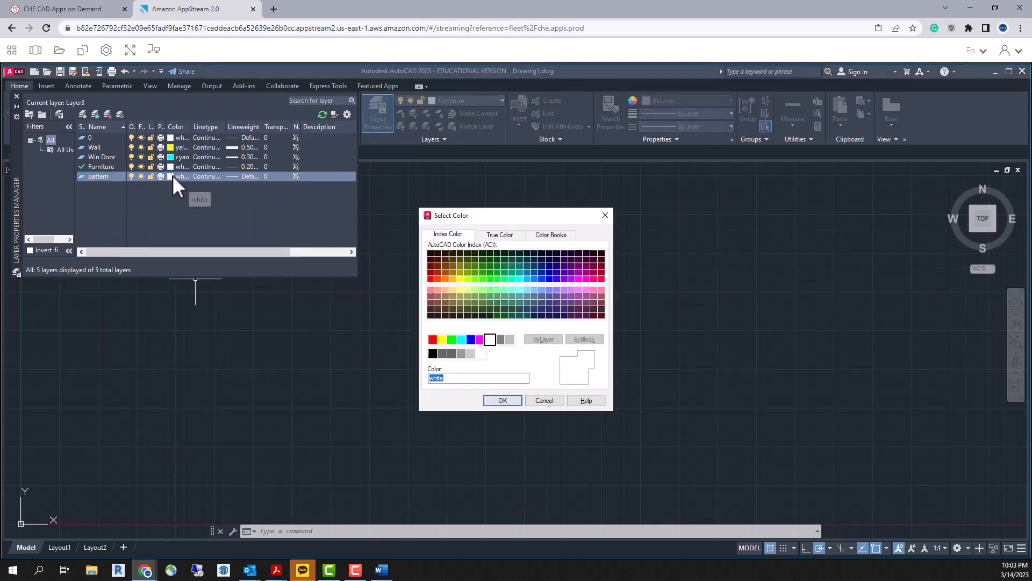
{"action": "left_click", "coordinate": [433, 341]}
{"action": "left_click", "coordinate": [502, 400]}
- Set the Furniture layer's color to green and the pattern layer's lineweight to 0.00 mm
{"action": "left_click", "coordinate": [171, 167]}
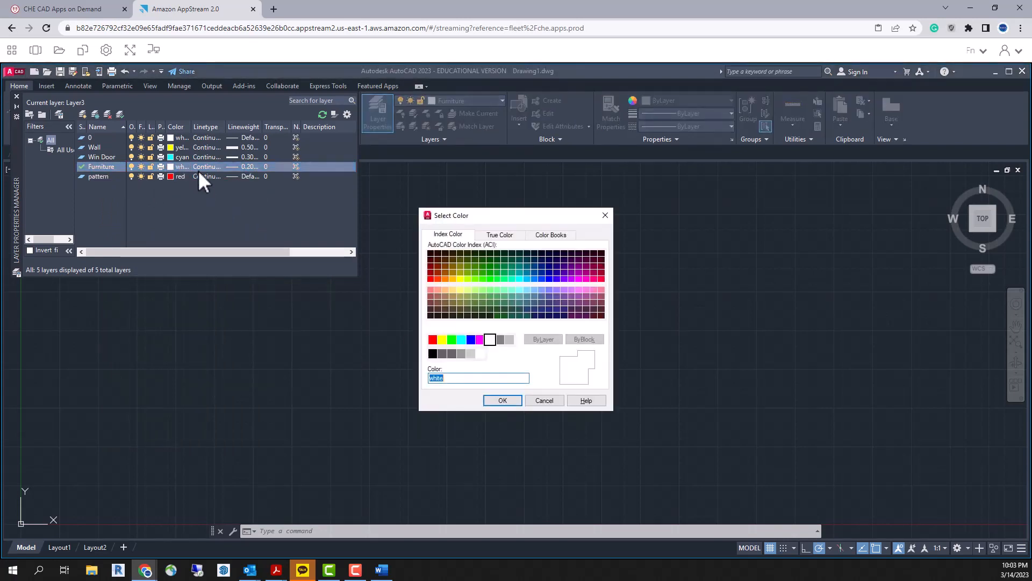
{"action": "double_click", "coordinate": [448, 341]}
{"action": "left_click", "coordinate": [250, 176]}
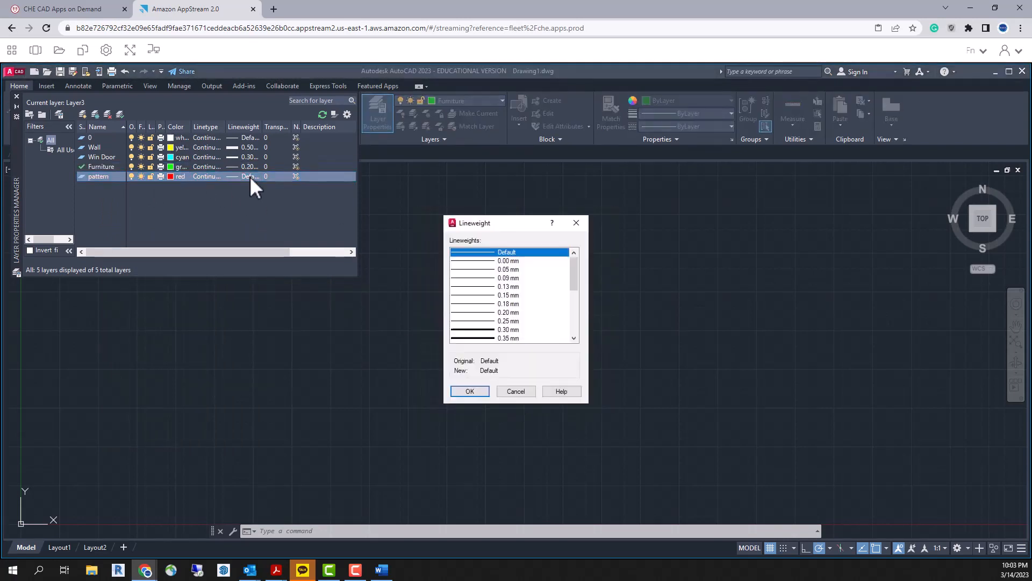
{"action": "left_click", "coordinate": [489, 261]}
{"action": "left_click", "coordinate": [475, 389]}
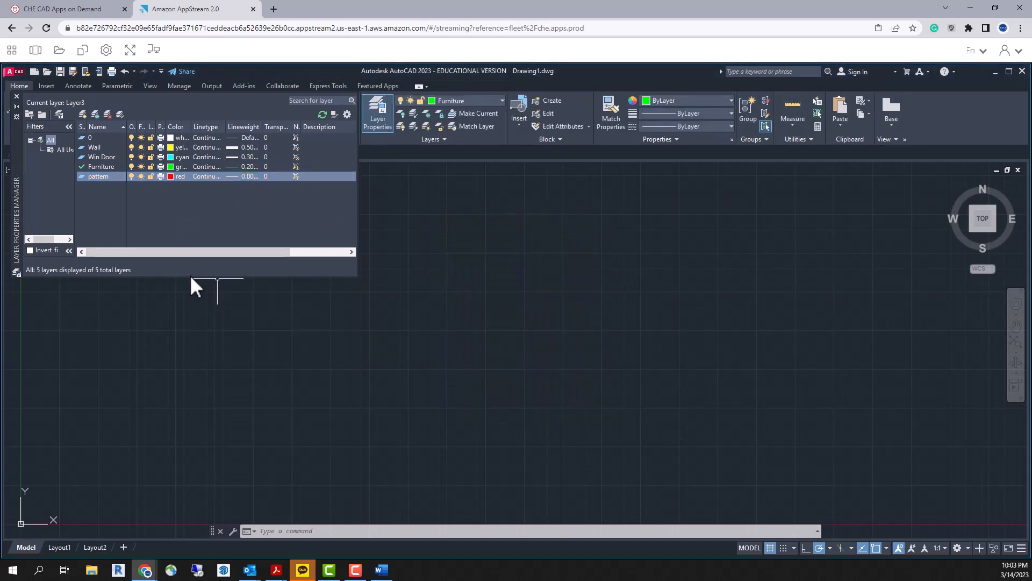
- Add another layer named dashed and set its color to white
{"action": "left_click", "coordinate": [83, 113]}
{"action": "type", "text": "dashed"}
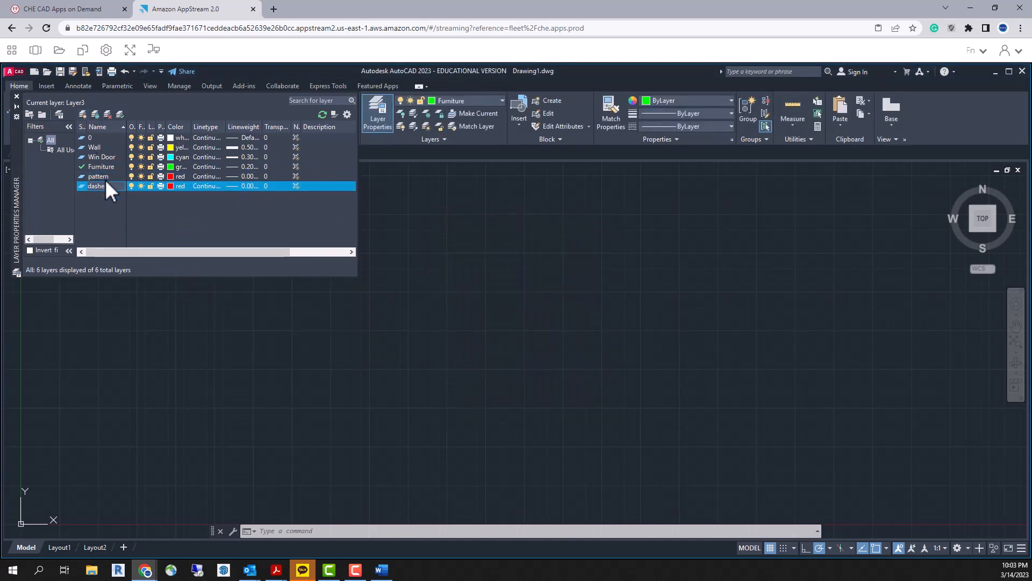
{"action": "left_click", "coordinate": [174, 186]}
{"action": "left_click", "coordinate": [490, 339]}
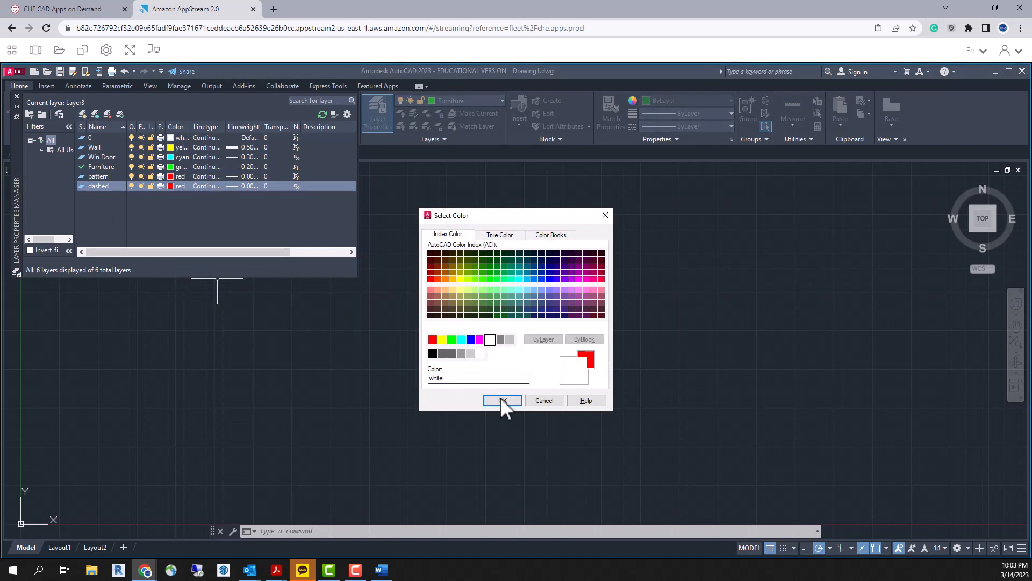
{"action": "left_click", "coordinate": [502, 400]}
- Set the dashed layer's lineweight to 0.15 mm
{"action": "left_click", "coordinate": [253, 185]}
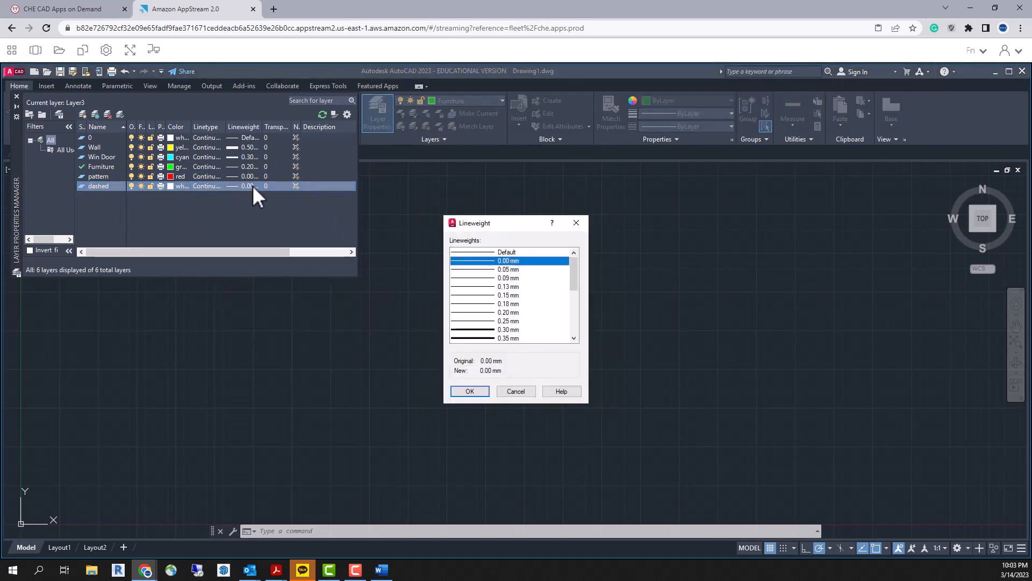
{"action": "left_click", "coordinate": [491, 296]}
{"action": "left_click", "coordinate": [478, 312]}
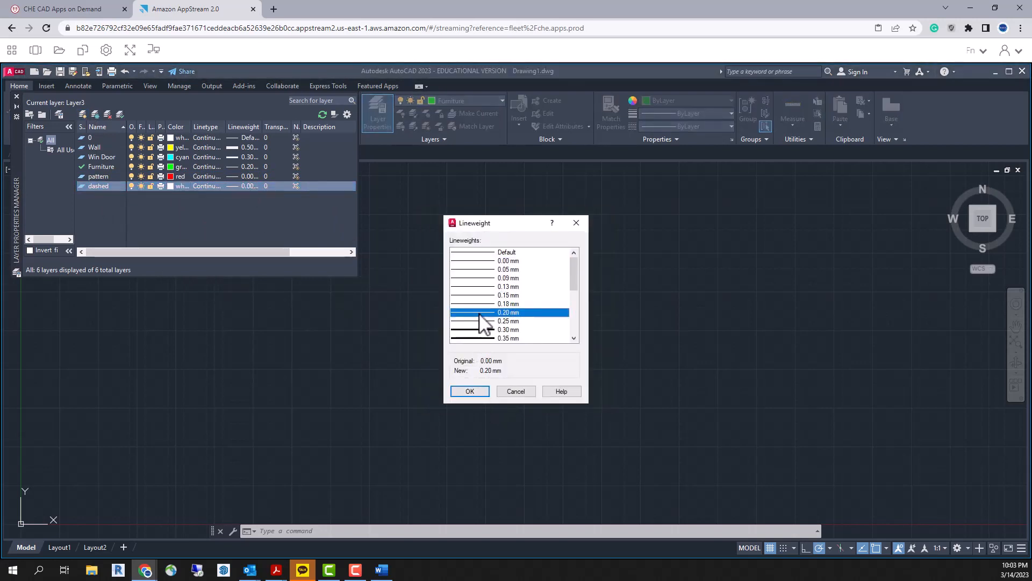
{"action": "left_click", "coordinate": [476, 296]}
{"action": "left_click", "coordinate": [470, 390]}
{"action": "left_click", "coordinate": [234, 187]}
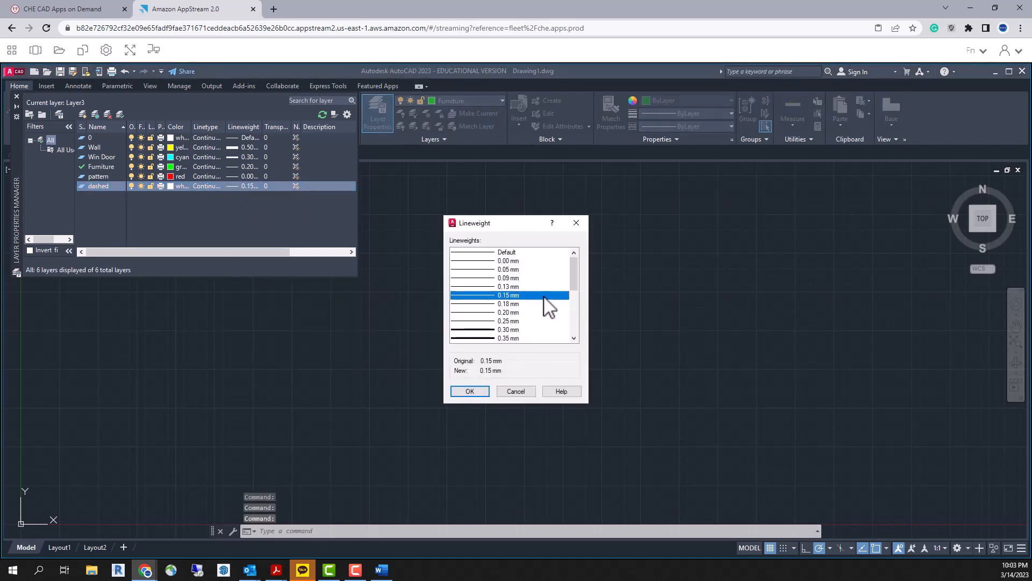
{"action": "key", "text": "Escape"}
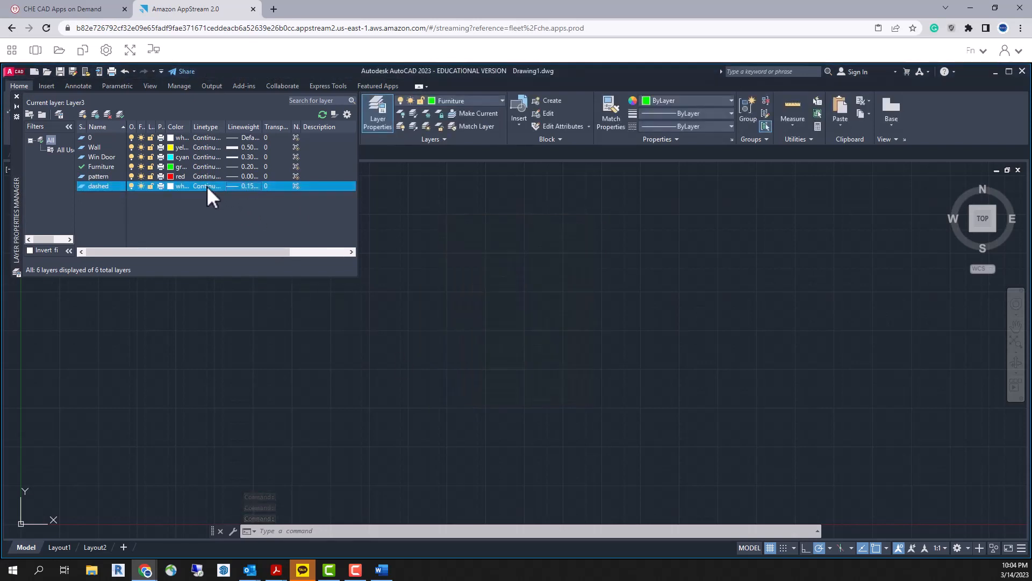
- Load the DASHED linetype from acad.lin and assign it to the dashed layer
{"action": "left_click", "coordinate": [206, 185]}
{"action": "left_click", "coordinate": [540, 373]}
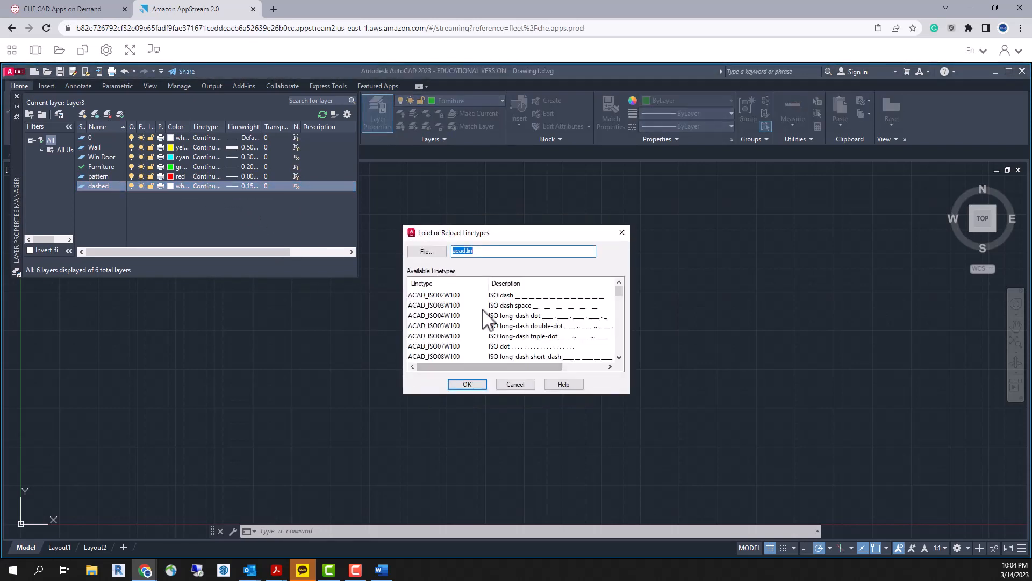
{"action": "left_click_drag", "start_coordinate": [621, 292], "coordinate": [621, 321]}
{"action": "left_click", "coordinate": [422, 326]}
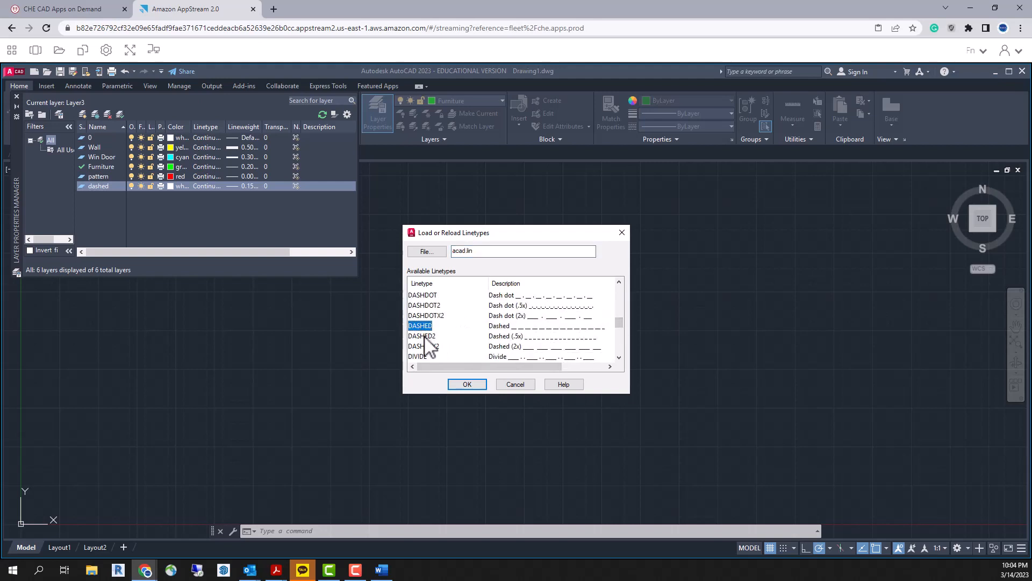
{"action": "left_click", "coordinate": [467, 384]}
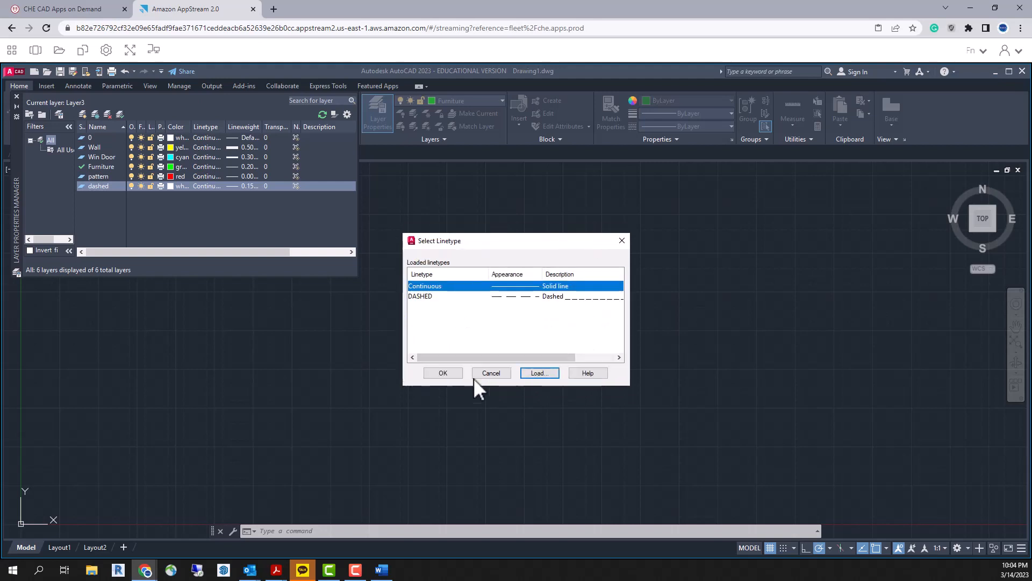
{"action": "left_click", "coordinate": [425, 297]}
{"action": "left_click", "coordinate": [444, 373]}
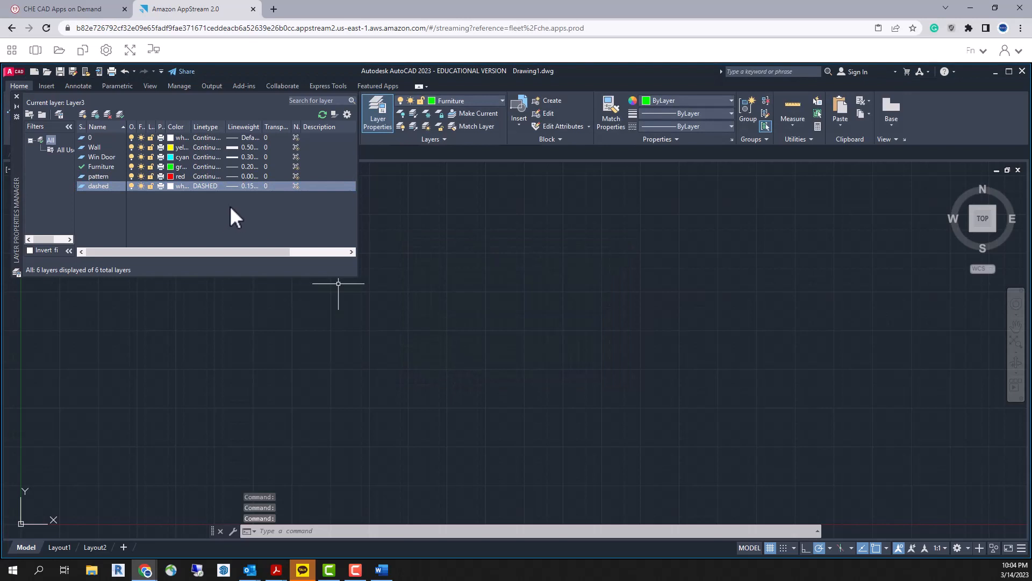
- Make layer 0 current, then float the drawing window and place the Layer Properties Manager over it
{"action": "left_click", "coordinate": [86, 138]}
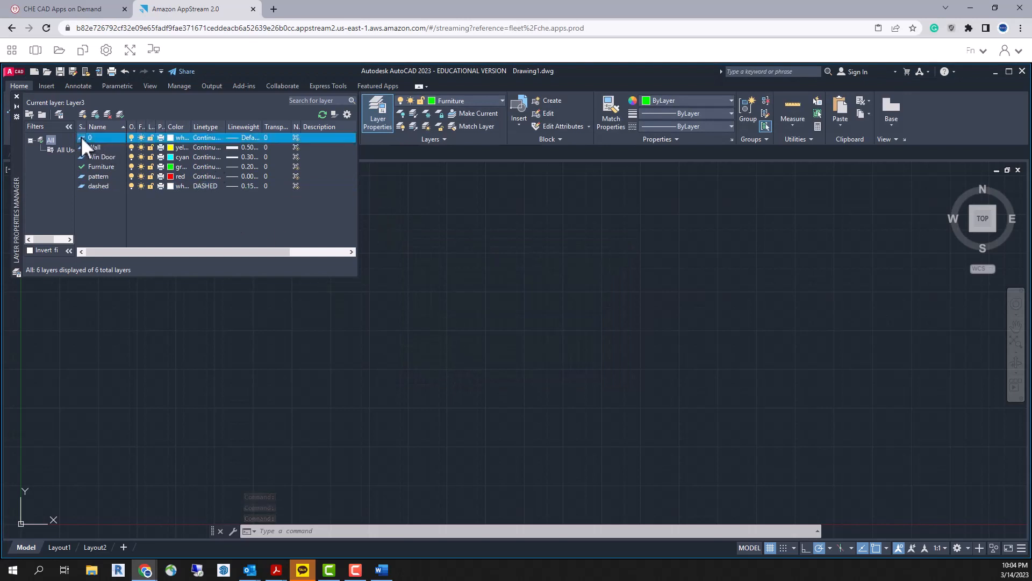
{"action": "double_click", "coordinate": [81, 137]}
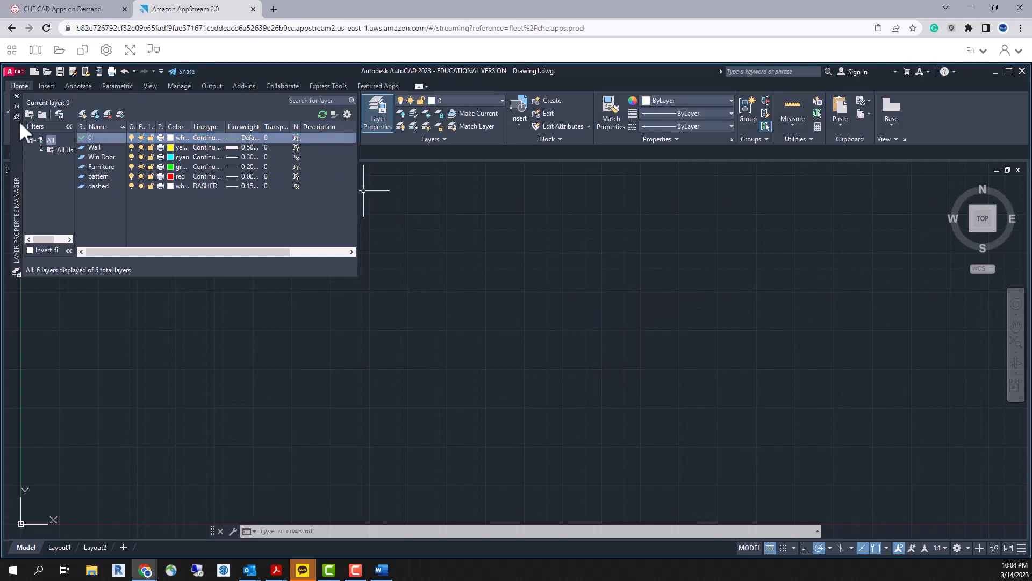
{"action": "left_click_drag", "start_coordinate": [17, 198], "coordinate": [17, 202]}
{"action": "left_click_drag", "start_coordinate": [53, 153], "coordinate": [218, 195]}
{"action": "left_click_drag", "start_coordinate": [657, 172], "coordinate": [776, 166]}
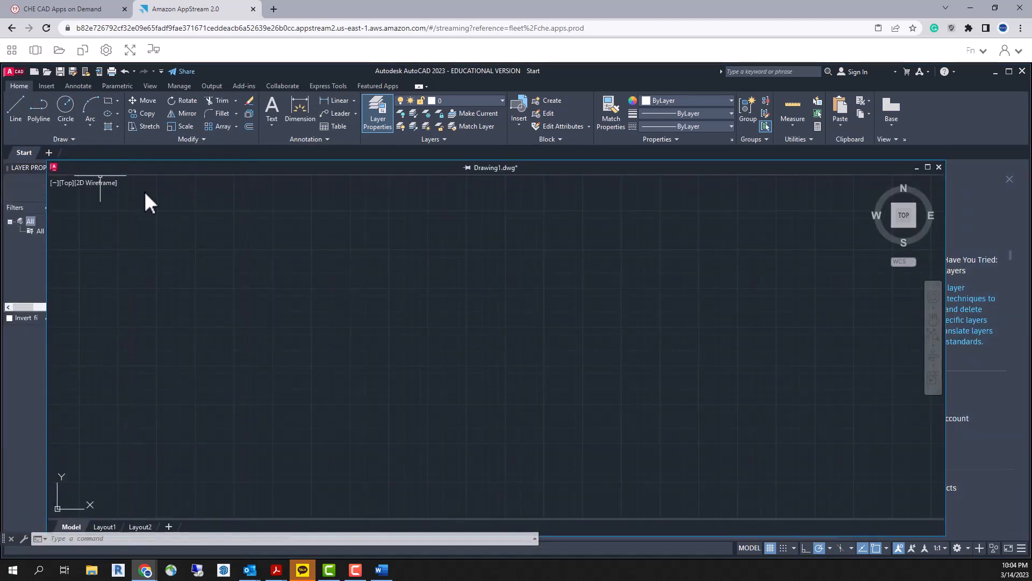
{"action": "mouse_move", "coordinate": [222, 172]}
{"action": "left_mouse_down"}
{"action": "mouse_move", "coordinate": [221, 155]}
{"action": "mouse_move", "coordinate": [215, 177]}
{"action": "left_mouse_up"}
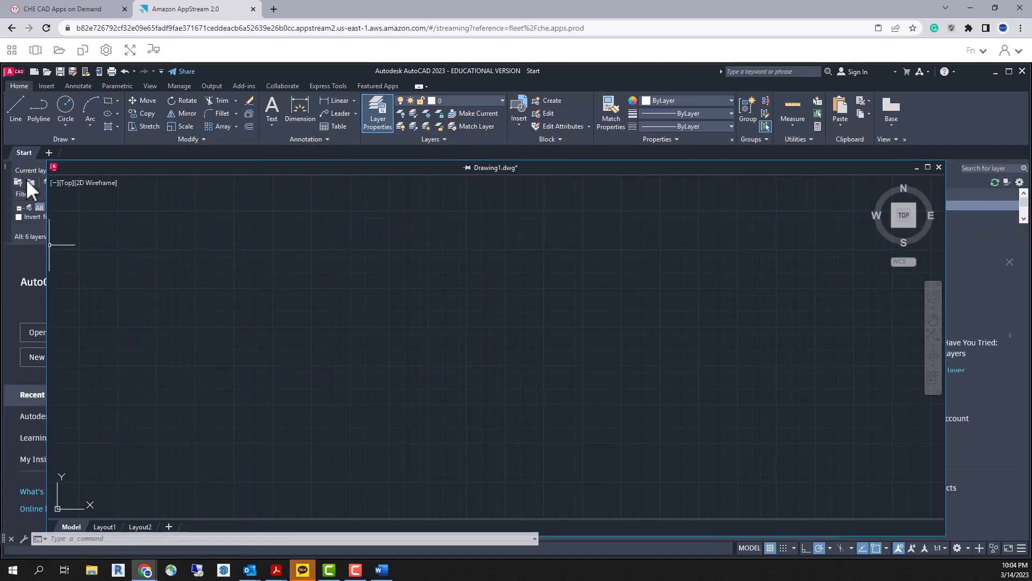
{"action": "left_click_drag", "start_coordinate": [44, 198], "coordinate": [139, 211]}
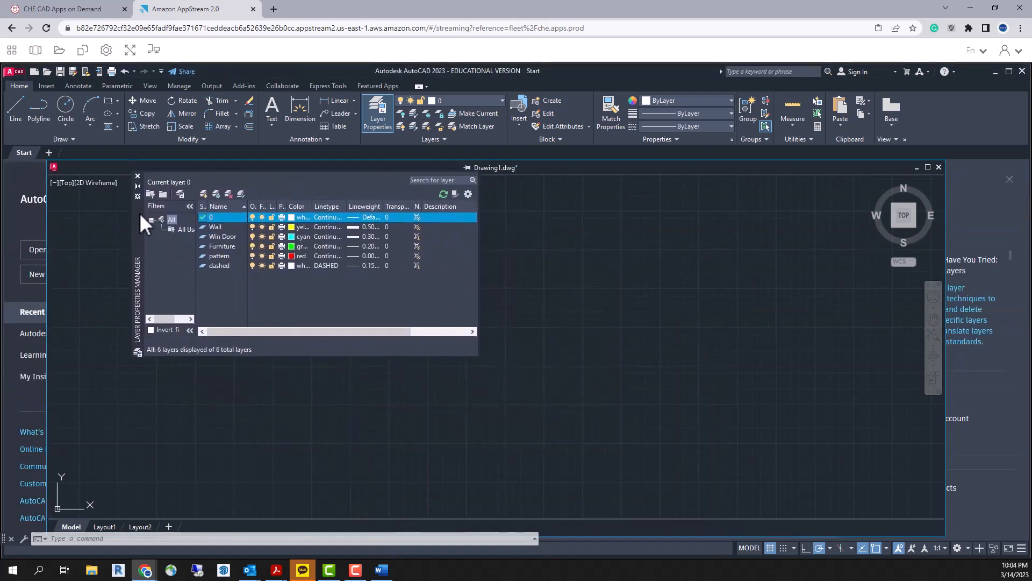
- Draw a single horizontal line on layer 0 in the upper part of the drawing area
{"action": "left_click", "coordinate": [14, 108]}
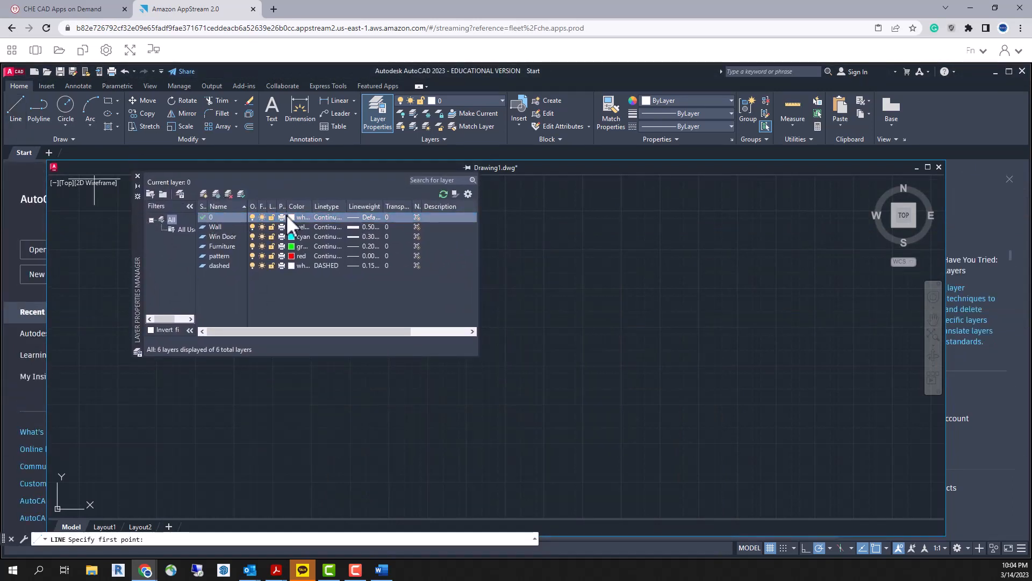
{"action": "left_click", "coordinate": [510, 212]}
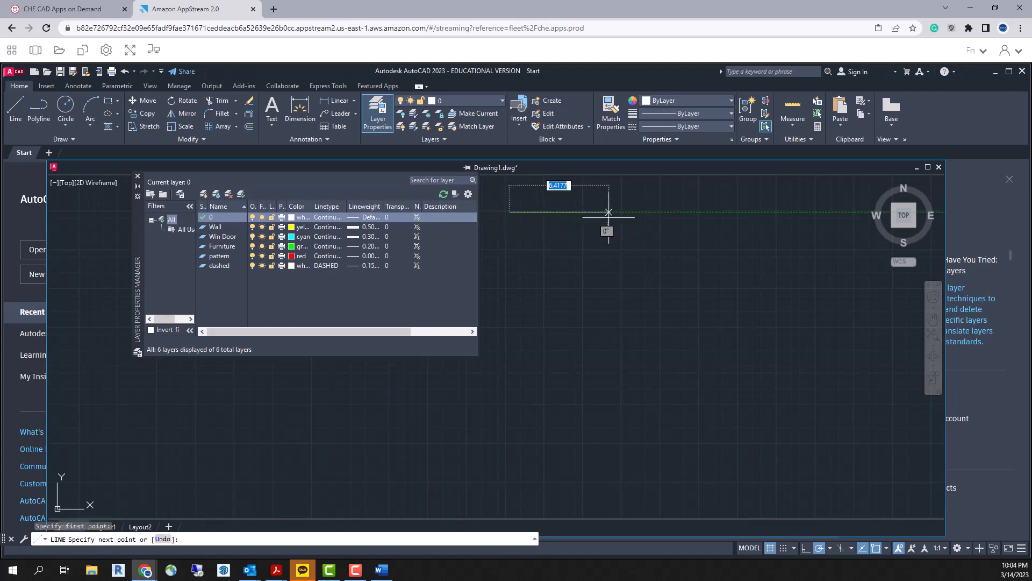
{"action": "left_click", "coordinate": [763, 213]}
{"action": "key", "text": "Return"}
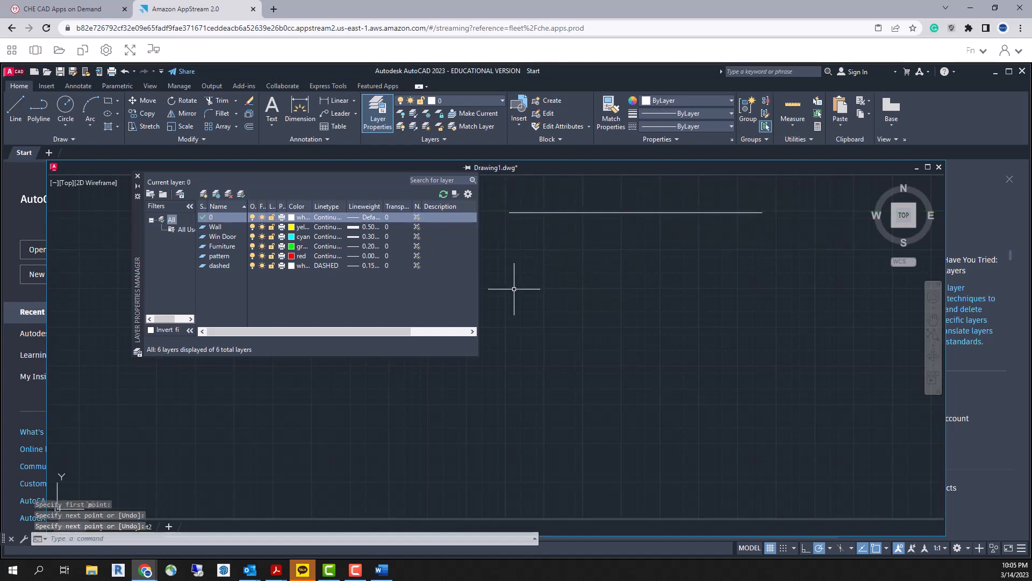
- Make the Wall layer current and draw a horizontal line of matching length just below the layer 0 line
{"action": "double_click", "coordinate": [203, 226]}
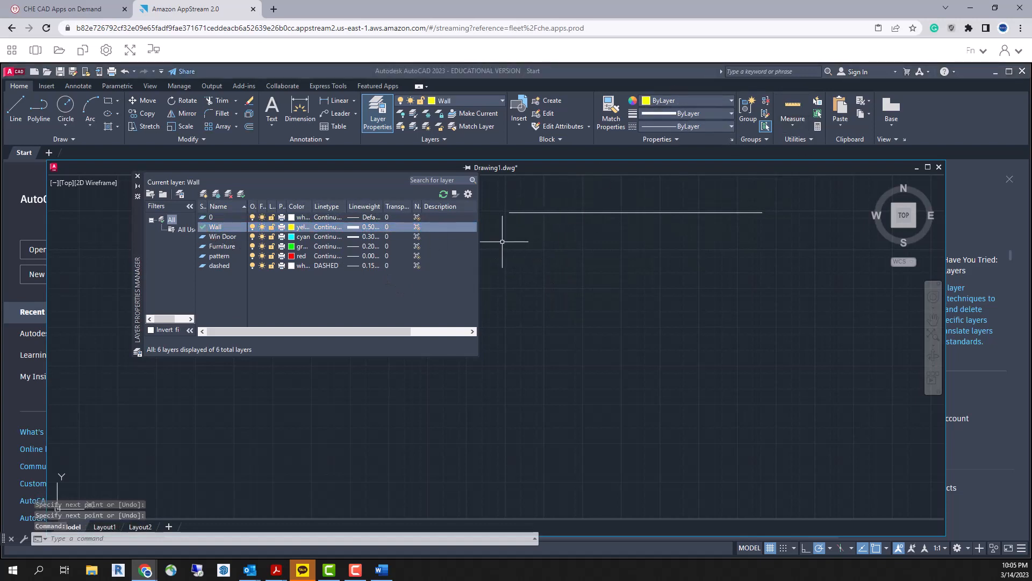
{"action": "mouse_move", "coordinate": [506, 223]}
{"action": "left_mouse_down"}
{"action": "mouse_move", "coordinate": [779, 230]}
{"action": "mouse_move", "coordinate": [752, 253]}
{"action": "left_mouse_up"}
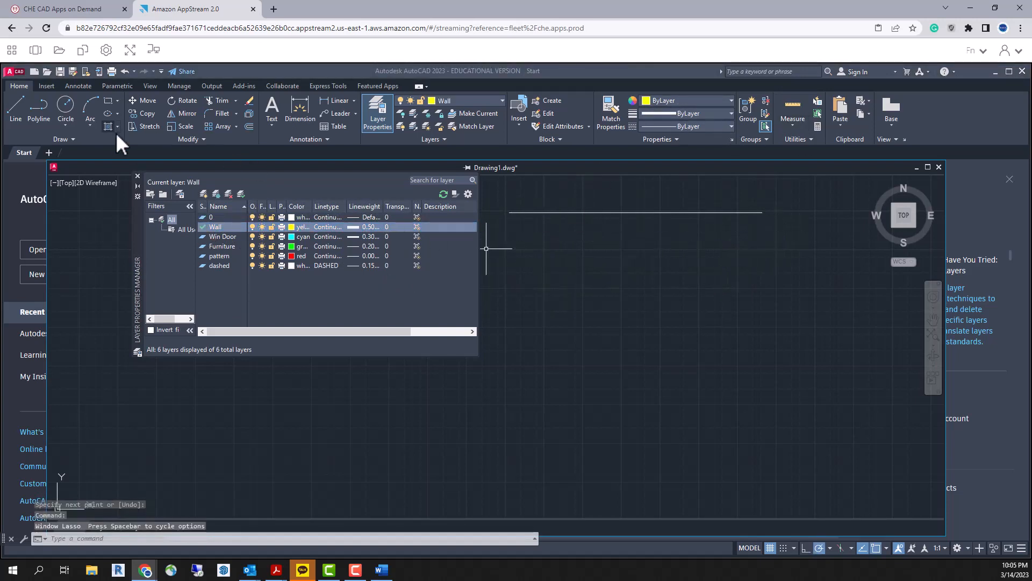
{"action": "left_click", "coordinate": [15, 107]}
{"action": "left_click", "coordinate": [510, 237]}
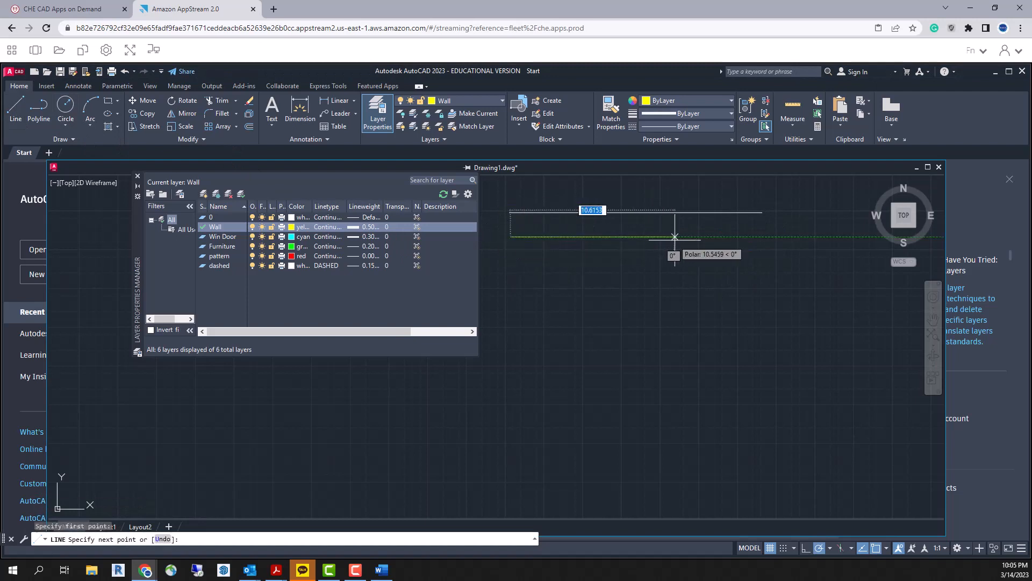
{"action": "left_click", "coordinate": [762, 236]}
{"action": "key", "text": "Return"}
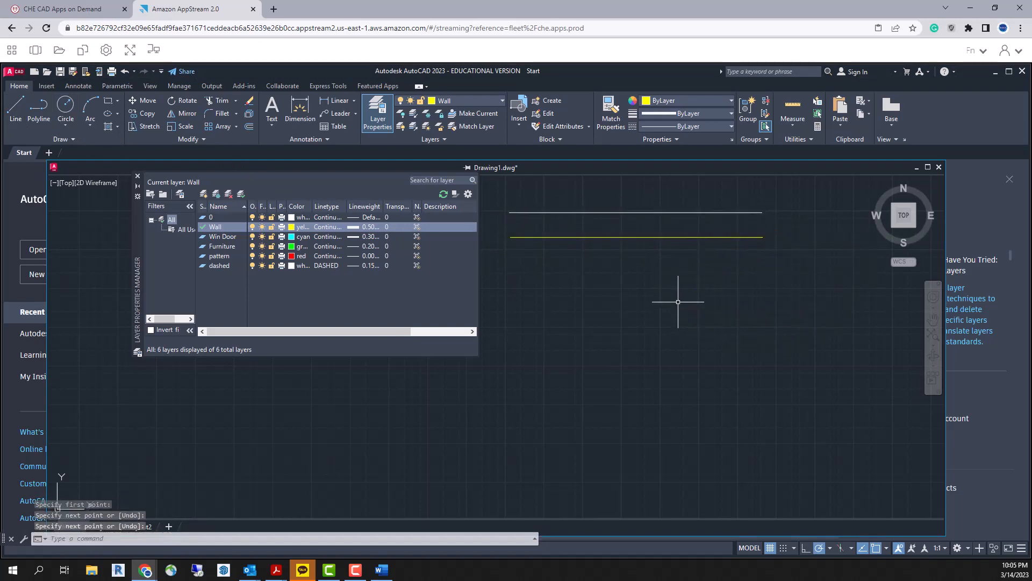
- Make the Win Door layer current and draw a matching horizontal line below the yellow Wall line
{"action": "double_click", "coordinate": [202, 237]}
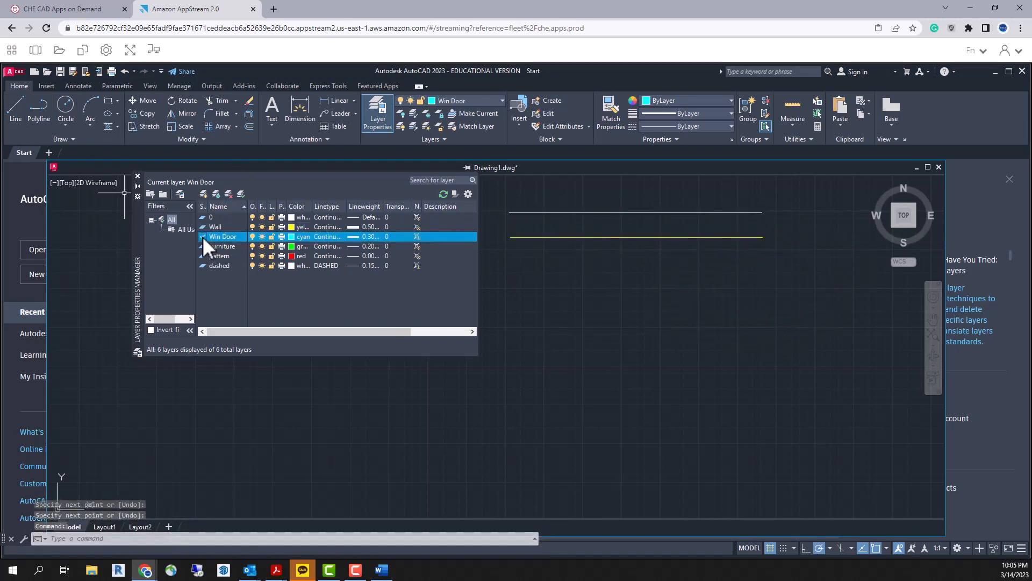
{"action": "left_click", "coordinate": [15, 108]}
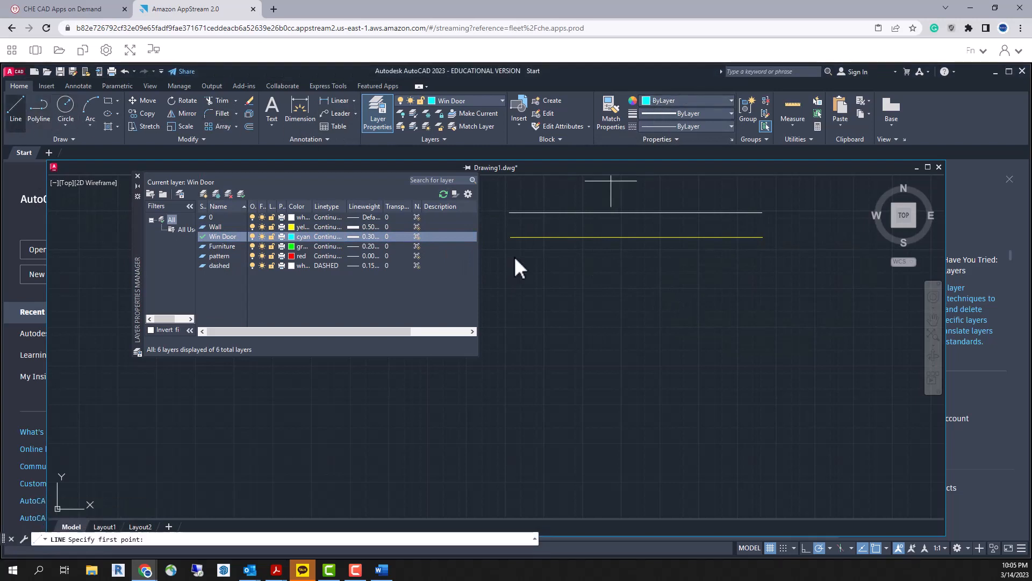
{"action": "left_click", "coordinate": [511, 263]}
{"action": "left_click", "coordinate": [761, 263]}
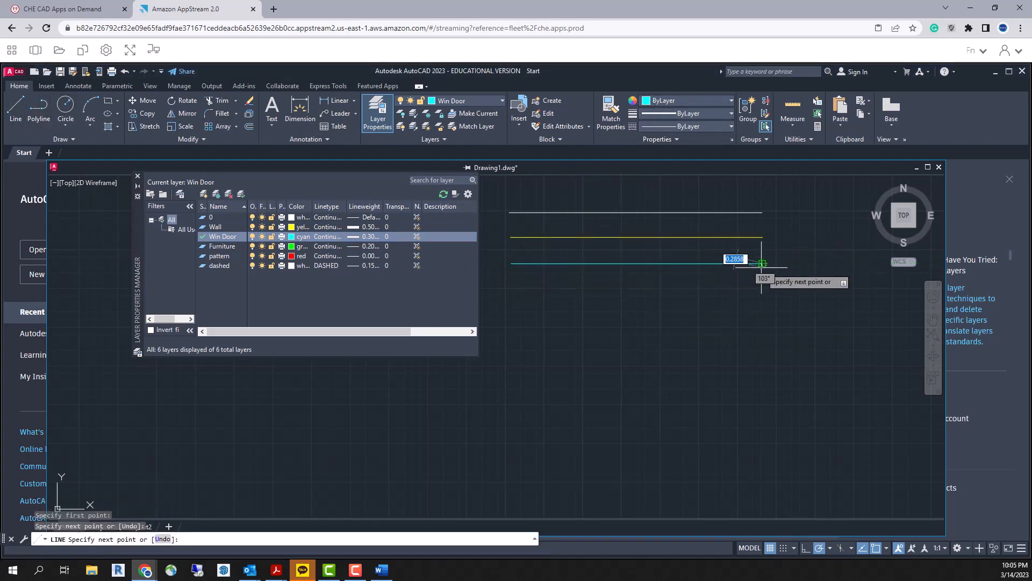
{"action": "key", "text": "Return"}
- Make the Furniture layer current and draw a matching horizontal line below the cyan Win Door line
{"action": "double_click", "coordinate": [204, 246]}
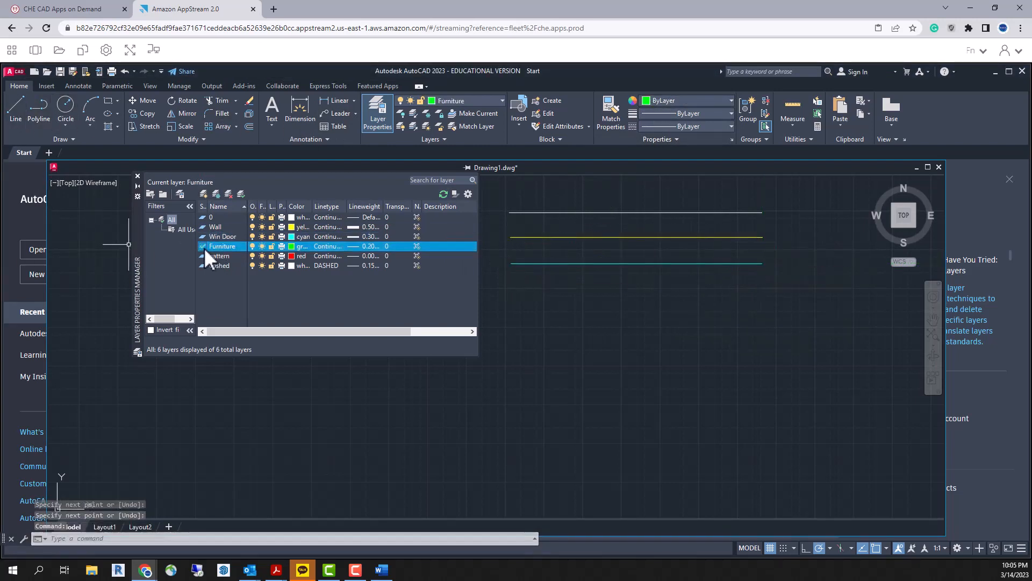
{"action": "left_click", "coordinate": [25, 105]}
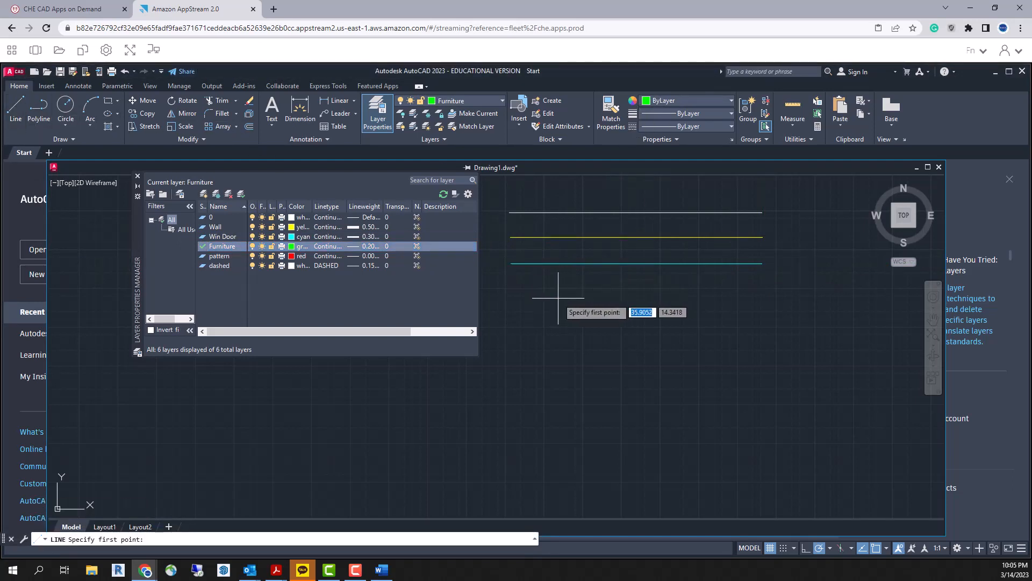
{"action": "left_click", "coordinate": [509, 292]}
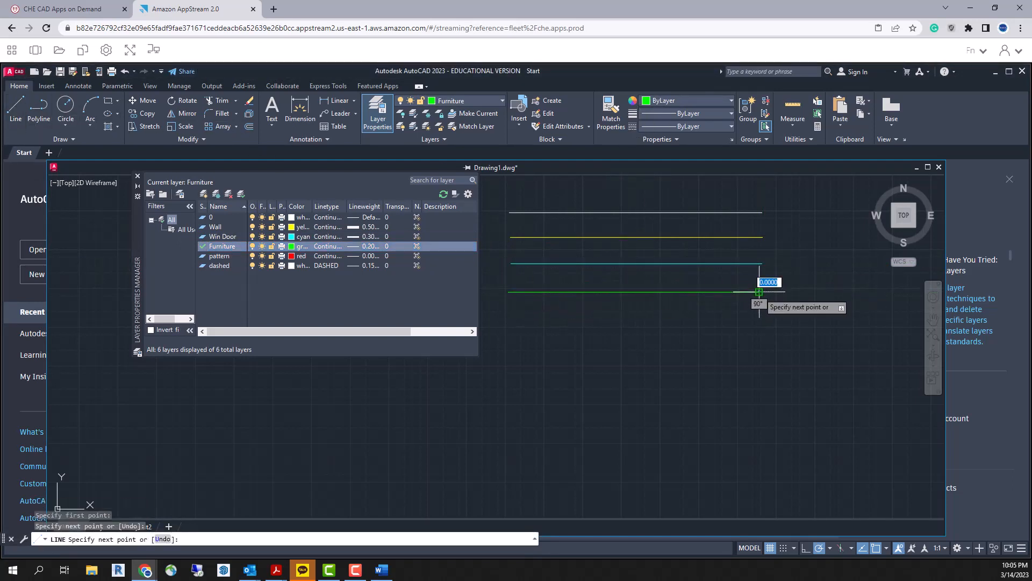
{"action": "left_click", "coordinate": [759, 291]}
{"action": "key", "text": "Return"}
- Make the pattern layer current and draw a circle with a radius of about 3.23 over the starting ends of the lower lines
{"action": "double_click", "coordinate": [203, 256]}
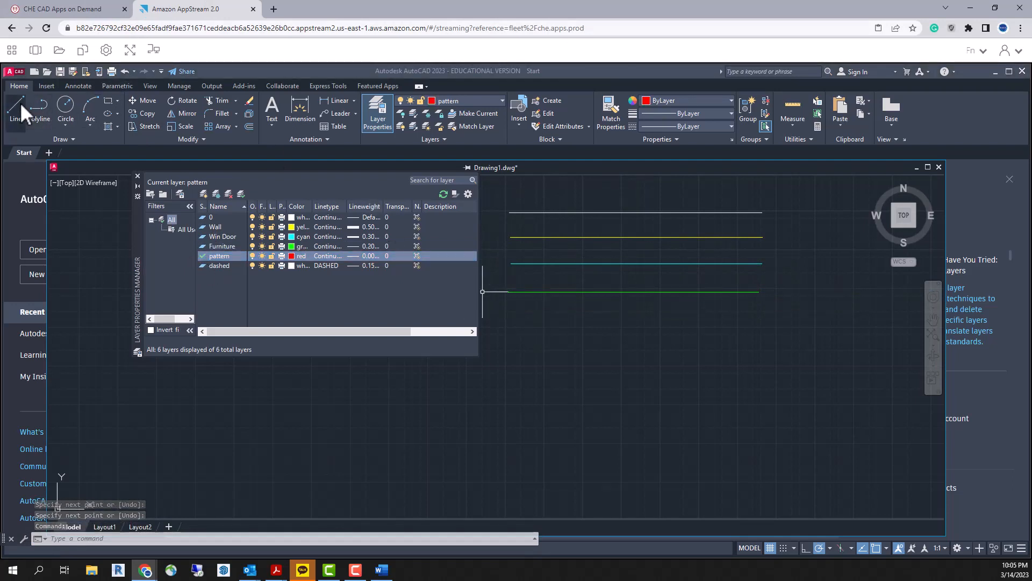
{"action": "left_click", "coordinate": [66, 110]}
{"action": "left_click", "coordinate": [530, 274]}
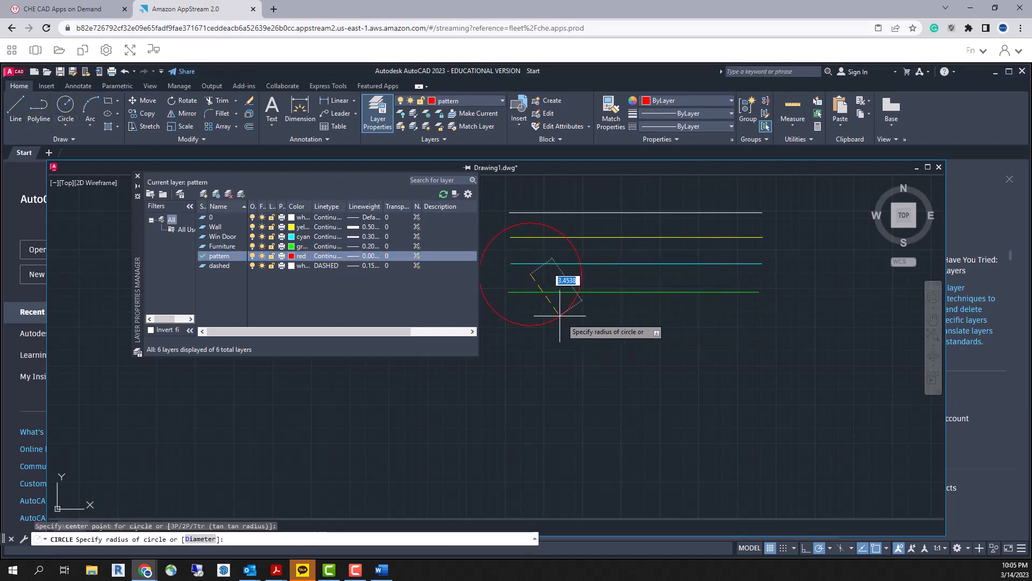
{"action": "left_click", "coordinate": [574, 312]}
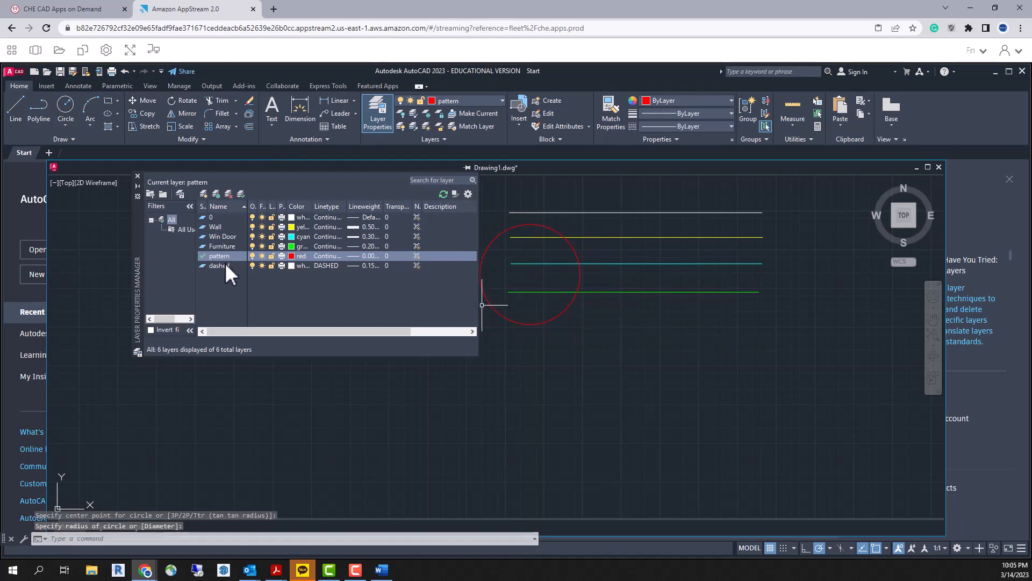
- Make the dashed layer current and draw a larger circle around the far ends of the four lines
{"action": "double_click", "coordinate": [225, 264]}
{"action": "left_click", "coordinate": [75, 111]}
{"action": "left_click", "coordinate": [677, 251]}
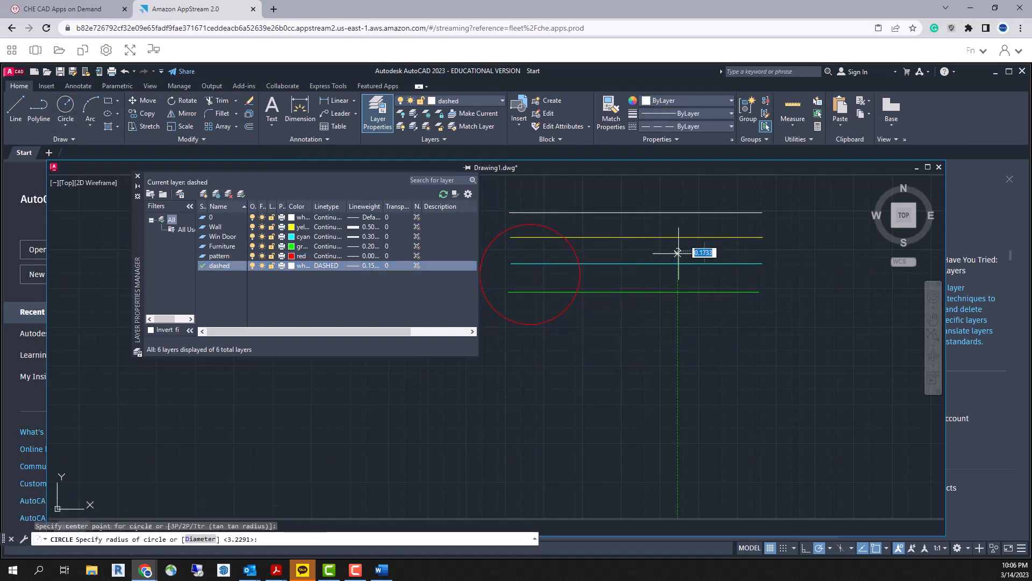
{"action": "scroll", "coordinate": [624, 389], "scroll_direction": "down", "scroll_amount": 2}
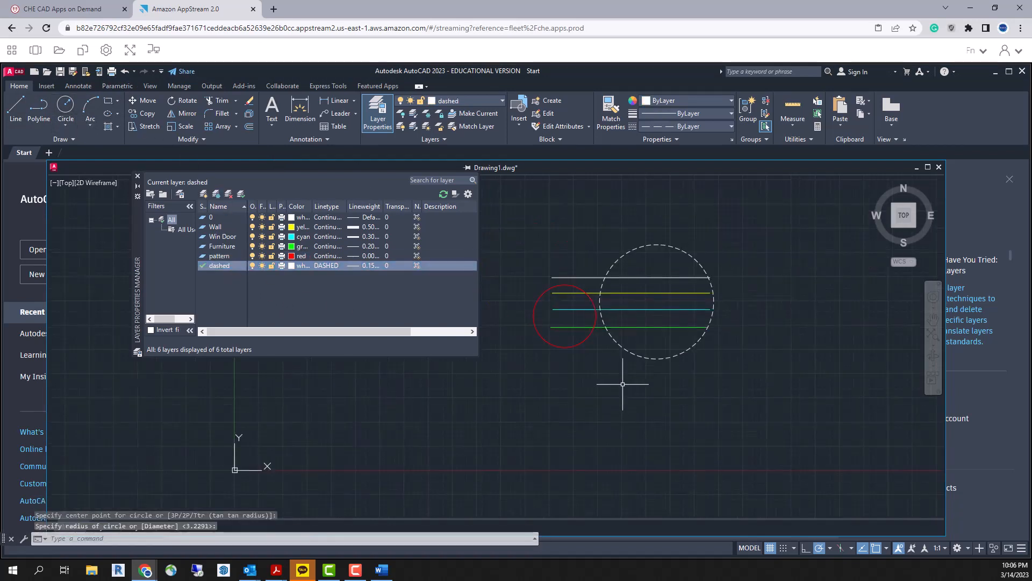
- Start plotting the model and choose Microsoft Print to PDF as the plotter
{"action": "left_click", "coordinate": [16, 76]}
{"action": "left_click", "coordinate": [43, 311]}
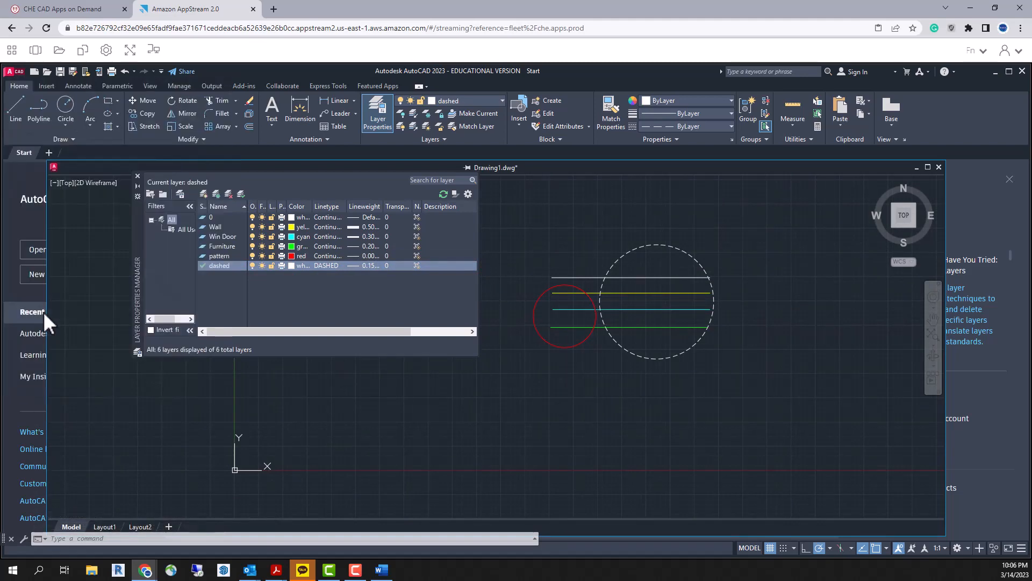
{"action": "left_click", "coordinate": [392, 234]}
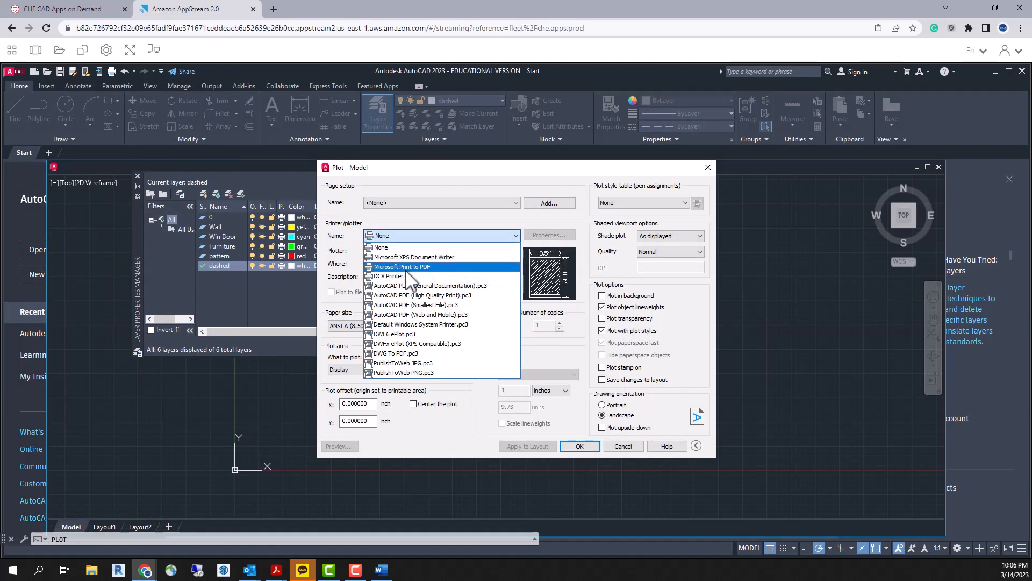
{"action": "left_click", "coordinate": [406, 267]}
- Set the plot area to a window enclosing all the lines and circles, and preview the plot
{"action": "left_click", "coordinate": [371, 368]}
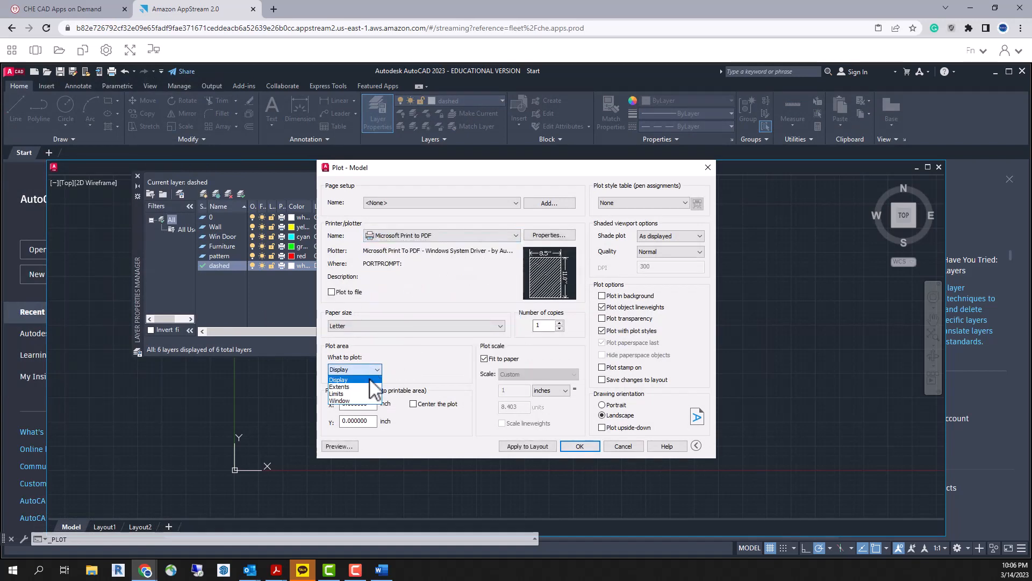
{"action": "left_click", "coordinate": [347, 414]}
{"action": "left_click", "coordinate": [494, 215]}
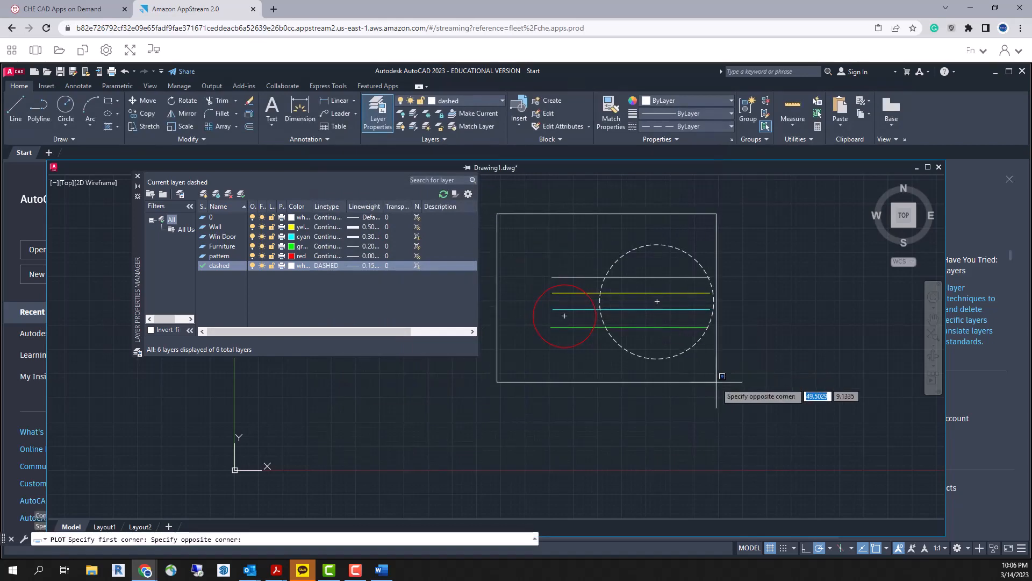
{"action": "left_click", "coordinate": [758, 412]}
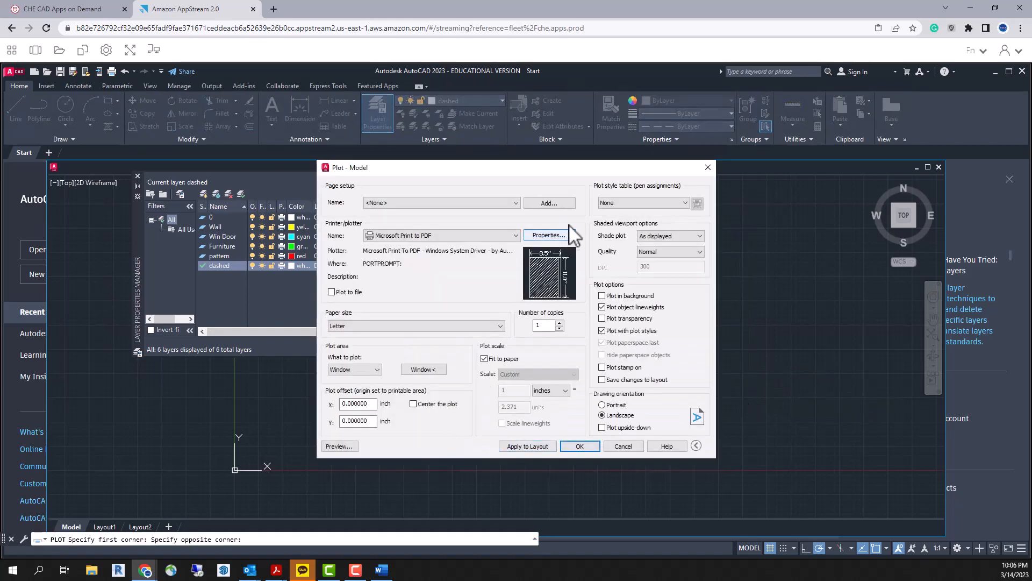
{"action": "left_click", "coordinate": [339, 445]}
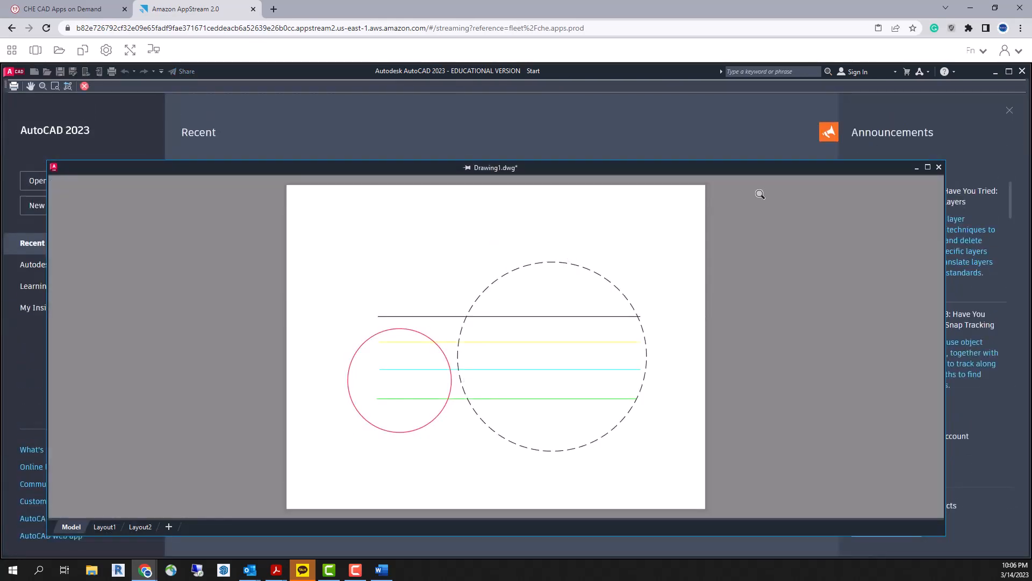
{"action": "left_click", "coordinate": [939, 166]}
- Choose the acad.ctb plot style table and assign it to all layouts
{"action": "left_click", "coordinate": [684, 204]}
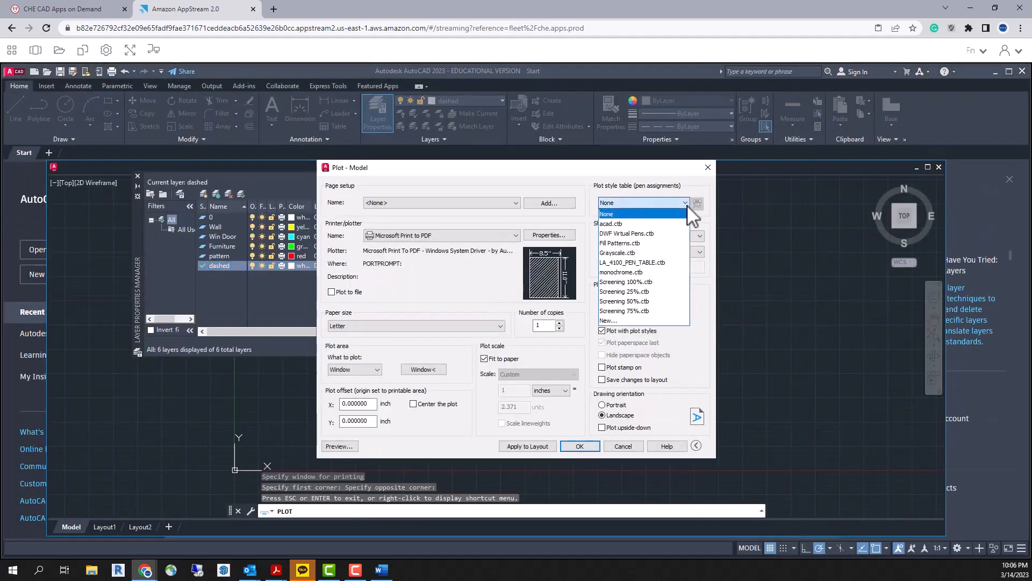
{"action": "left_click", "coordinate": [670, 223]}
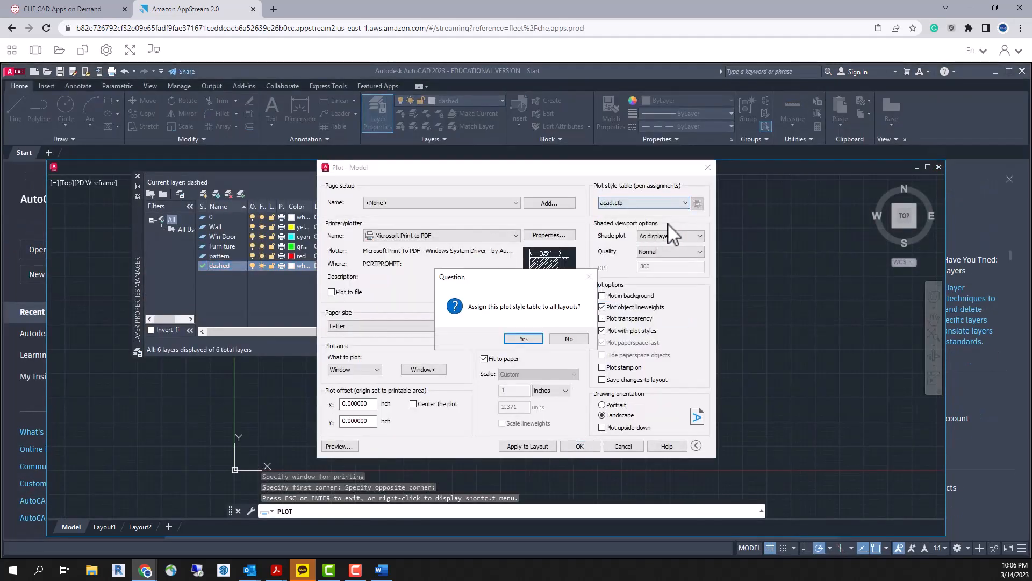
{"action": "left_click", "coordinate": [522, 338]}
- Edit acad.ctb so that all its color plot styles, through Color 255, plot in Black with the object linetype
{"action": "left_click", "coordinate": [697, 203]}
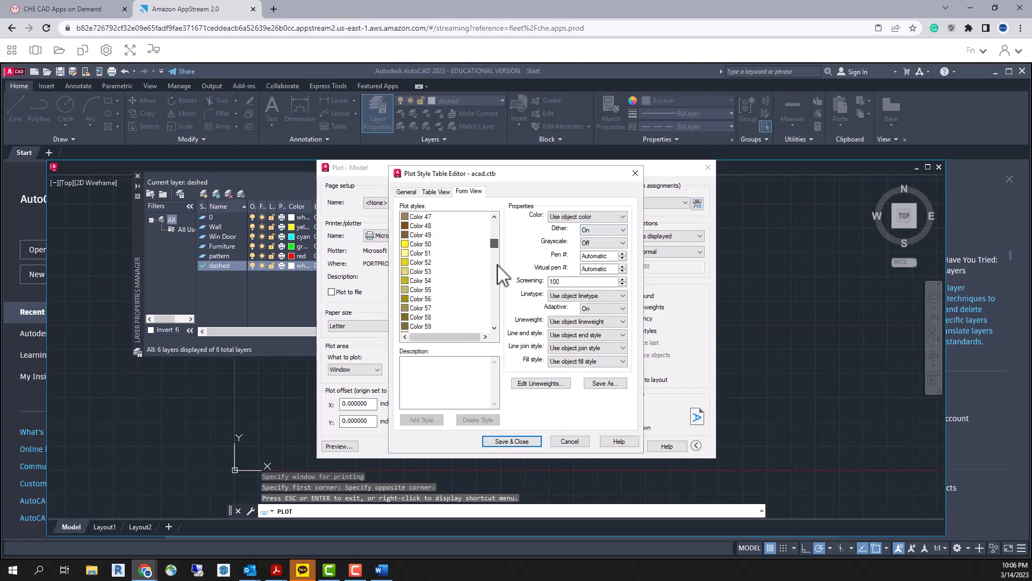
{"action": "left_click_drag", "start_coordinate": [497, 264], "coordinate": [495, 333]}
{"action": "left_click", "coordinate": [430, 325], "text": "shift"}
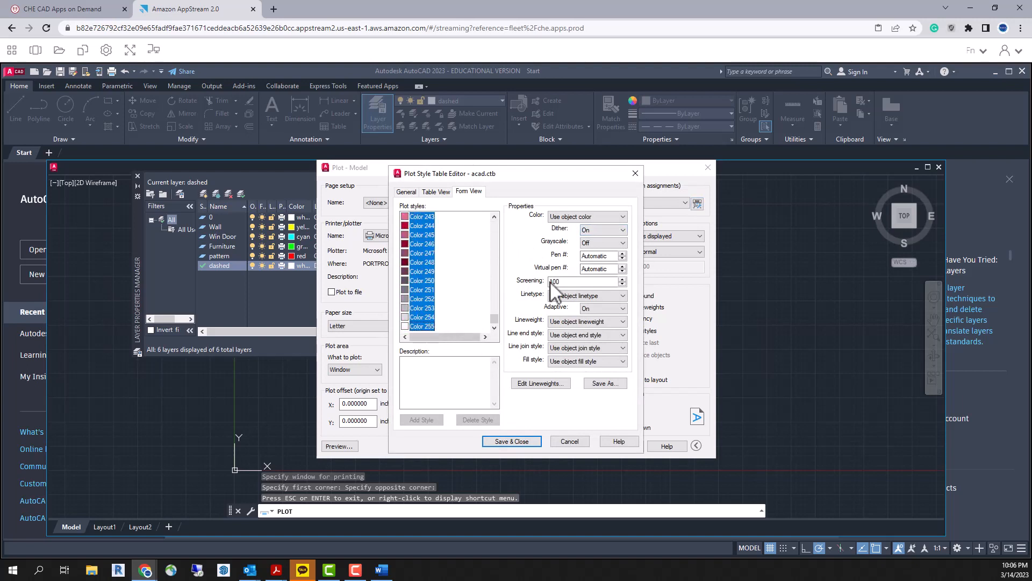
{"action": "left_click", "coordinate": [621, 217]}
{"action": "left_click", "coordinate": [573, 295]}
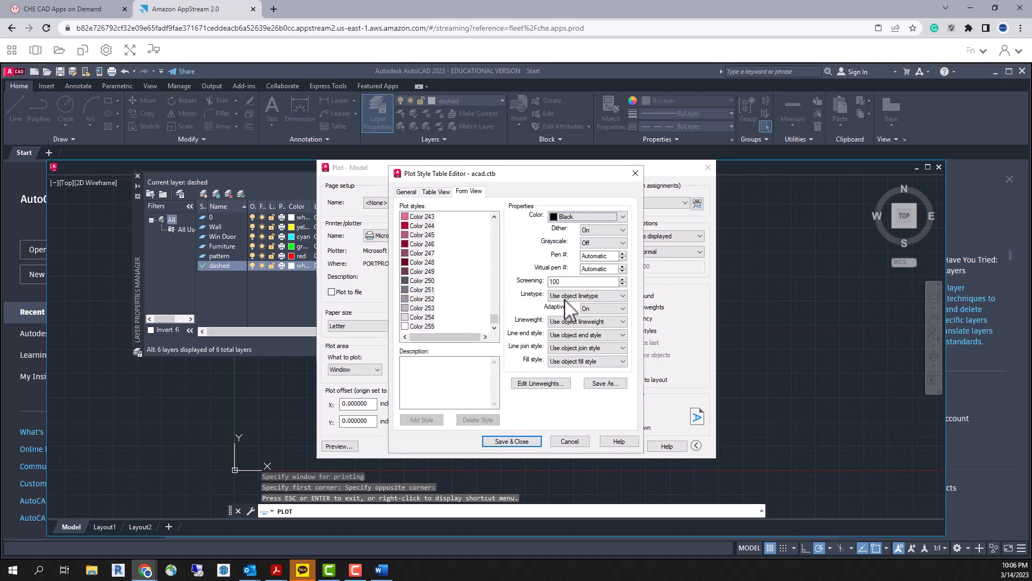
{"action": "left_click", "coordinate": [555, 296]}
{"action": "left_click", "coordinate": [509, 305]}
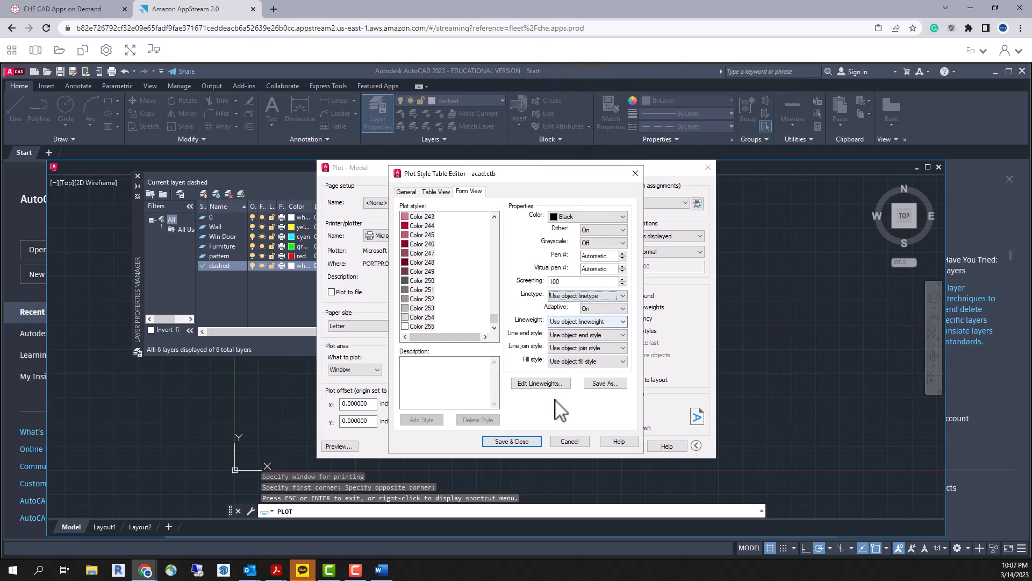
- Save the acad.ctb plot style edits and preview the plot, leaving the plot setup without plotting
{"action": "left_click", "coordinate": [529, 442]}
{"action": "left_click", "coordinate": [341, 448]}
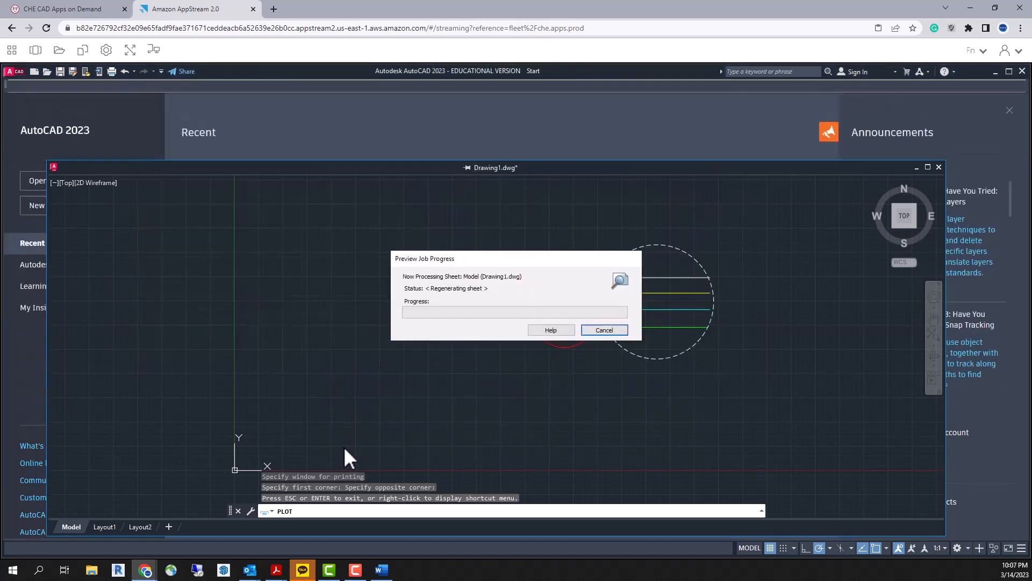
{"action": "scroll", "coordinate": [483, 348], "scroll_direction": "up", "scroll_amount": 5}
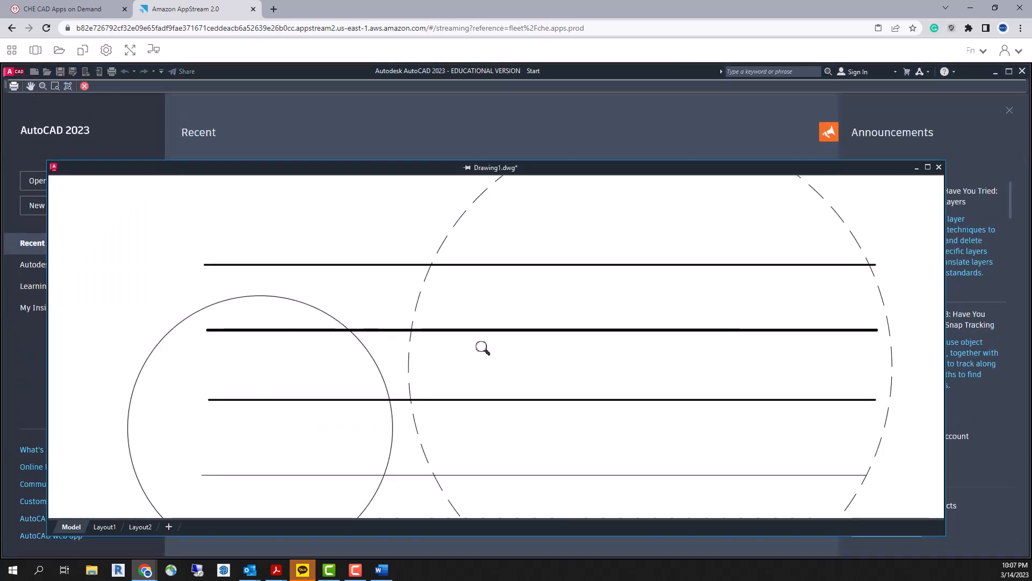
{"action": "scroll", "coordinate": [493, 356], "scroll_direction": "down", "scroll_amount": 3}
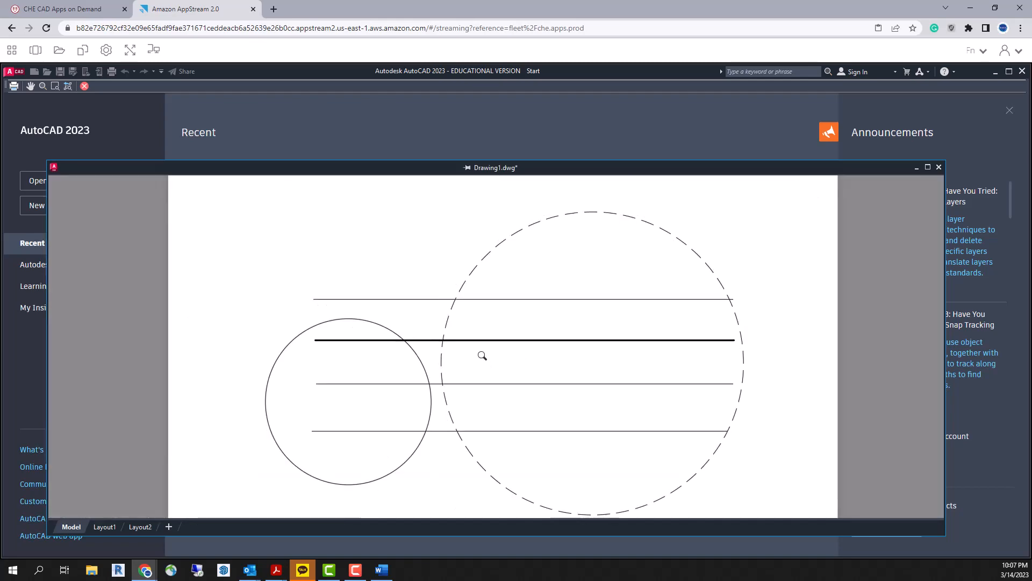
{"action": "left_click", "coordinate": [938, 167]}
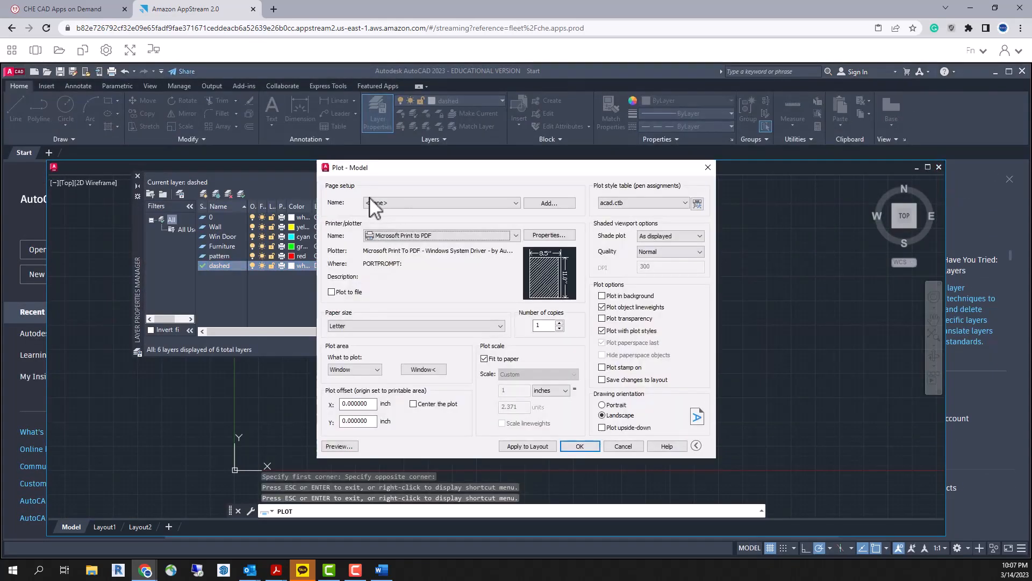
{"action": "left_click", "coordinate": [708, 167]}
- Add the multiline text "0 white" beside the end of the upper white line, just outside the dashed circle
{"action": "left_click", "coordinate": [272, 107]}
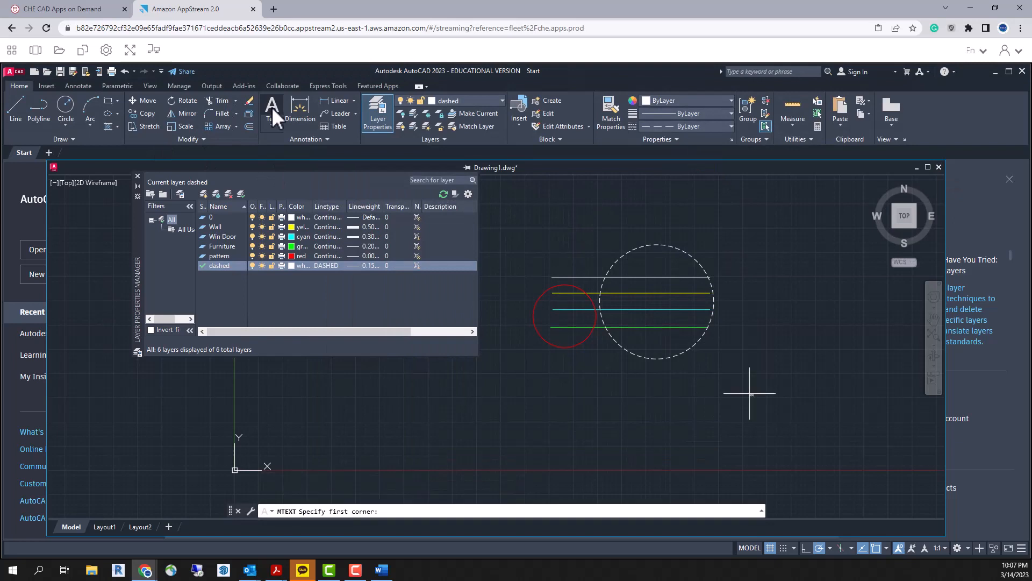
{"action": "left_click", "coordinate": [720, 272]}
{"action": "left_click", "coordinate": [778, 279]}
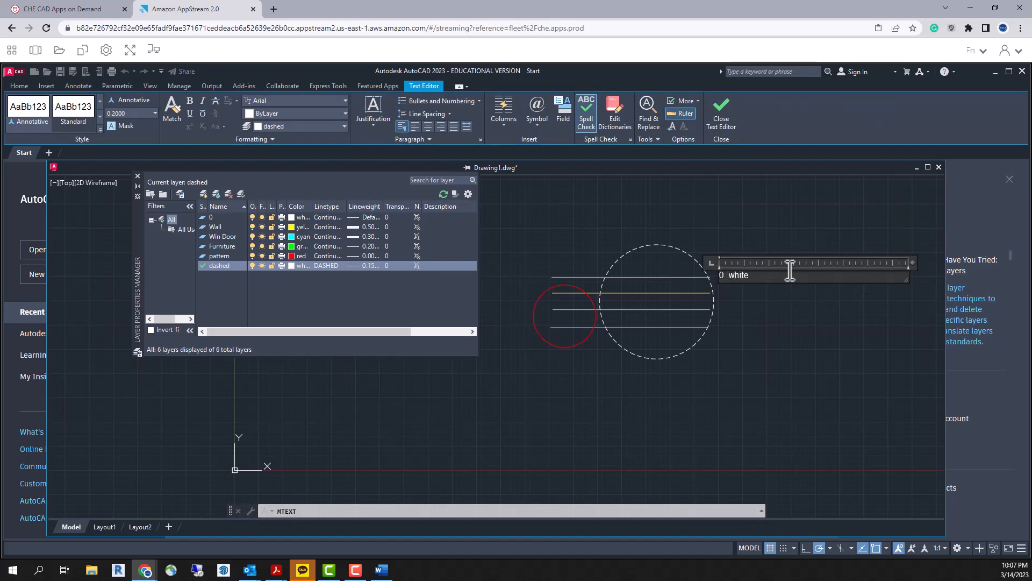
{"action": "type", "text": "0 white"}
{"action": "key", "text": "Return"}
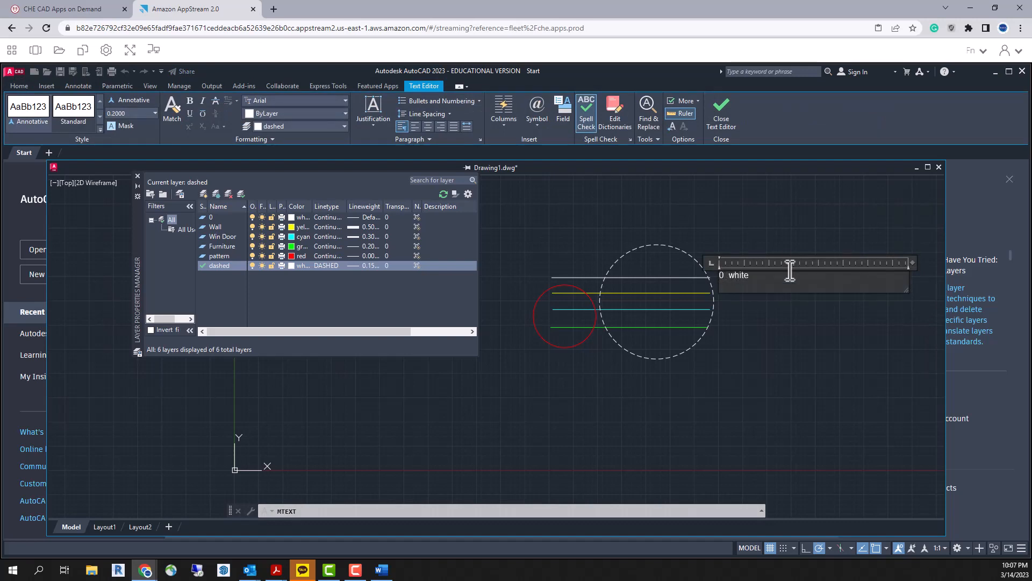
{"action": "key", "text": "BackSpace"}
{"action": "left_click", "coordinate": [798, 297]}
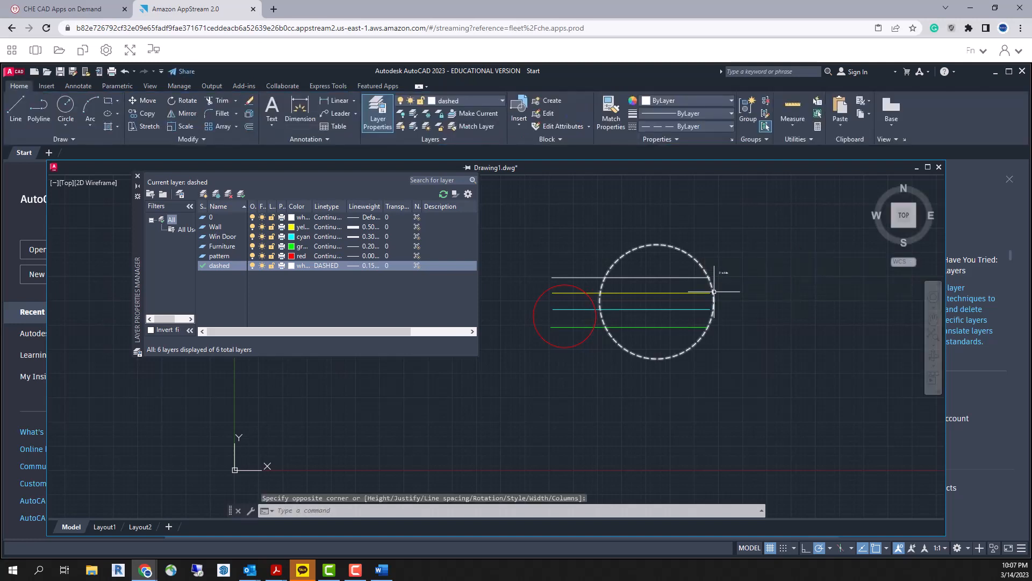
- Try to change the text height of the "0 white" label in the text editor
{"action": "scroll", "coordinate": [728, 280], "scroll_direction": "up", "scroll_amount": 6}
{"action": "left_click", "coordinate": [721, 238]}
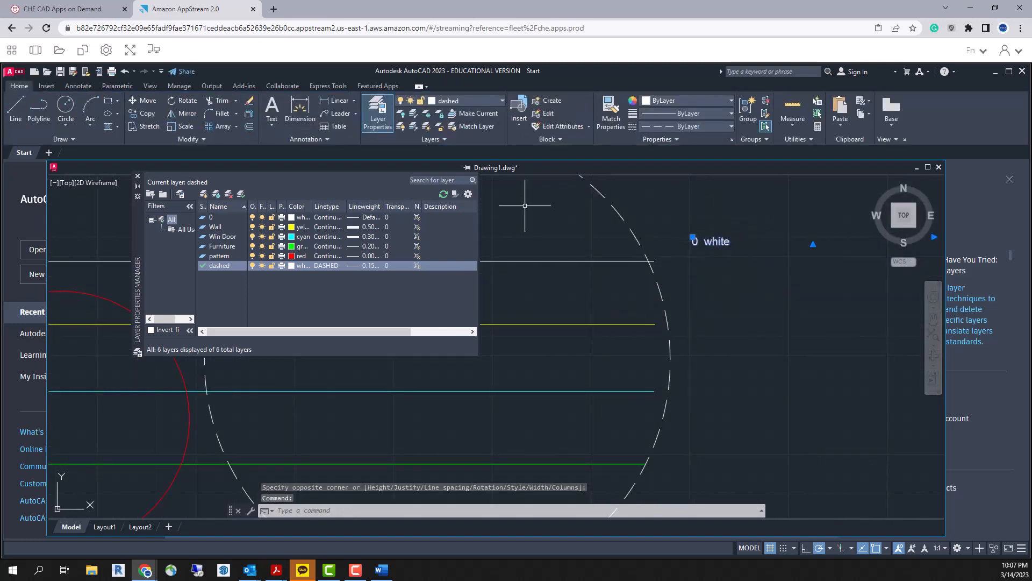
{"action": "double_click", "coordinate": [716, 242]}
{"action": "left_click_drag", "start_coordinate": [743, 241], "coordinate": [614, 240]}
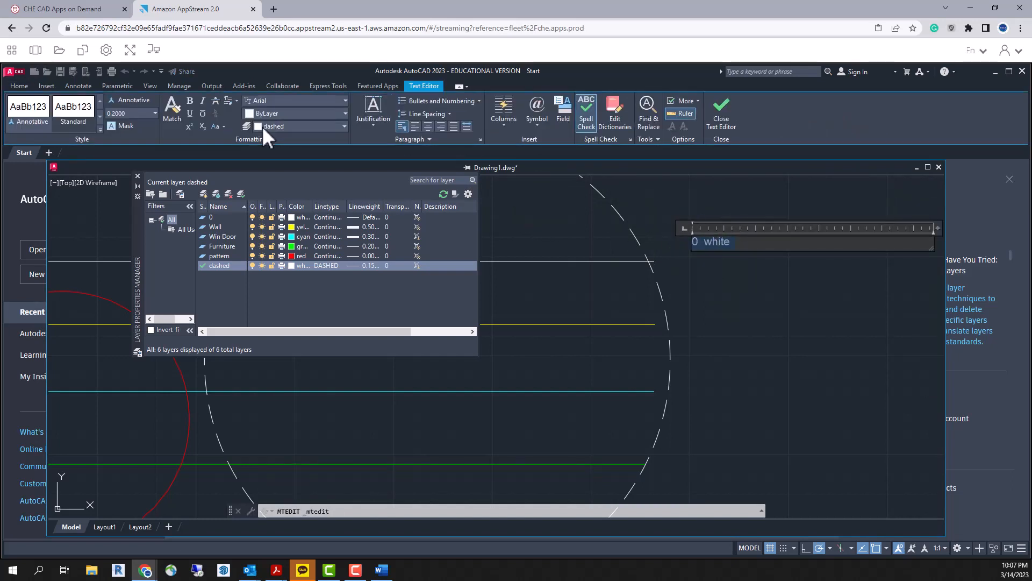
{"action": "left_click", "coordinate": [155, 112]}
{"action": "left_click", "coordinate": [155, 112]}
{"action": "left_click", "coordinate": [148, 116]}
{"action": "left_click", "coordinate": [755, 257]}
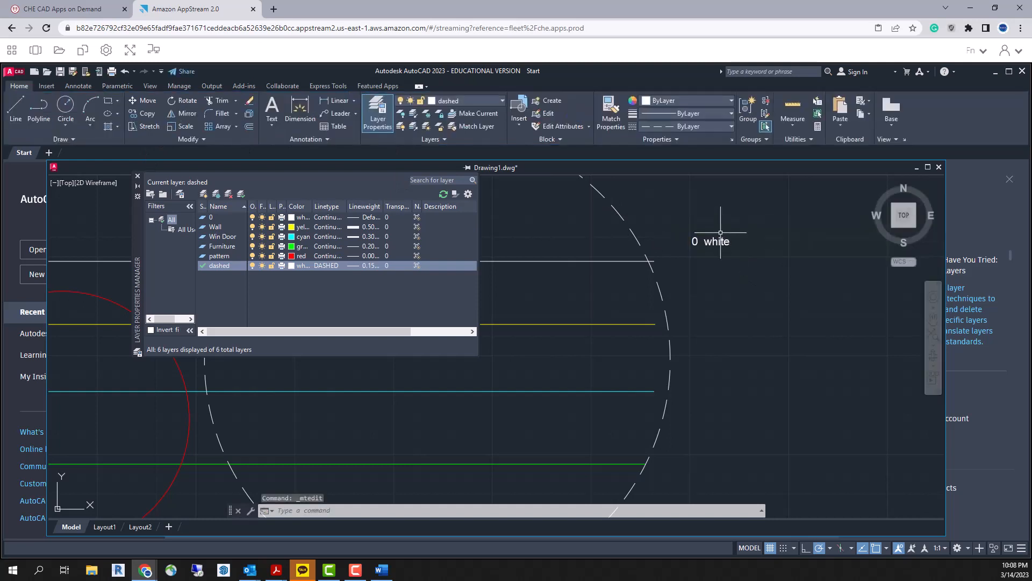
- Scale the "0 white" label up by a factor of about 2.9 from a base point at its upper-left corner
{"action": "left_click", "coordinate": [183, 126]}
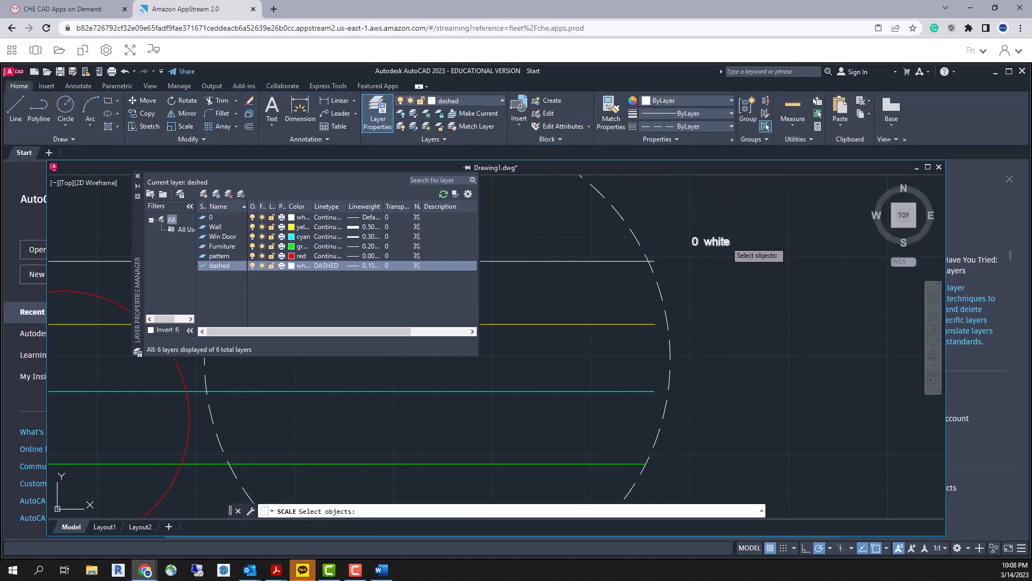
{"action": "left_click", "coordinate": [725, 243]}
{"action": "key", "text": "Return"}
{"action": "left_click", "coordinate": [688, 238]}
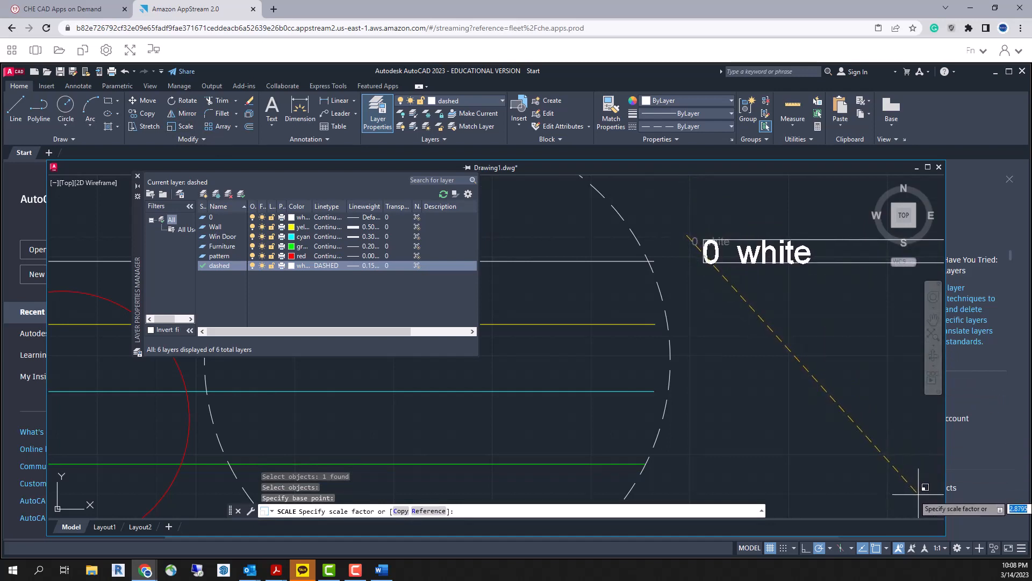
{"action": "left_click", "coordinate": [933, 488]}
{"action": "scroll", "coordinate": [806, 312], "scroll_direction": "down", "scroll_amount": 4}
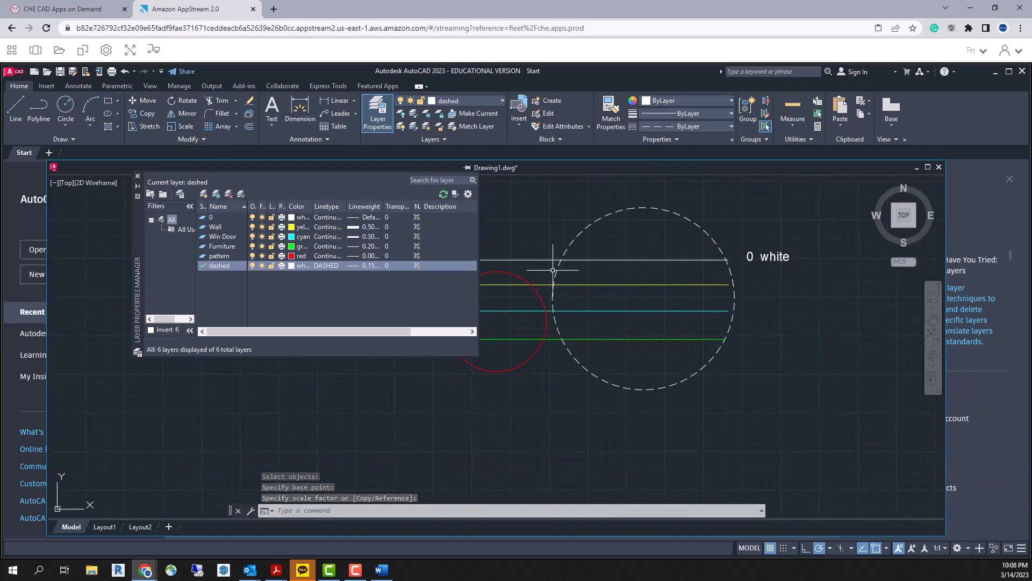
- Copy the "0 white" label beside the yellow, cyan and green lines, below the red circle and at the dashed circle's lower edge
{"action": "left_click", "coordinate": [144, 113]}
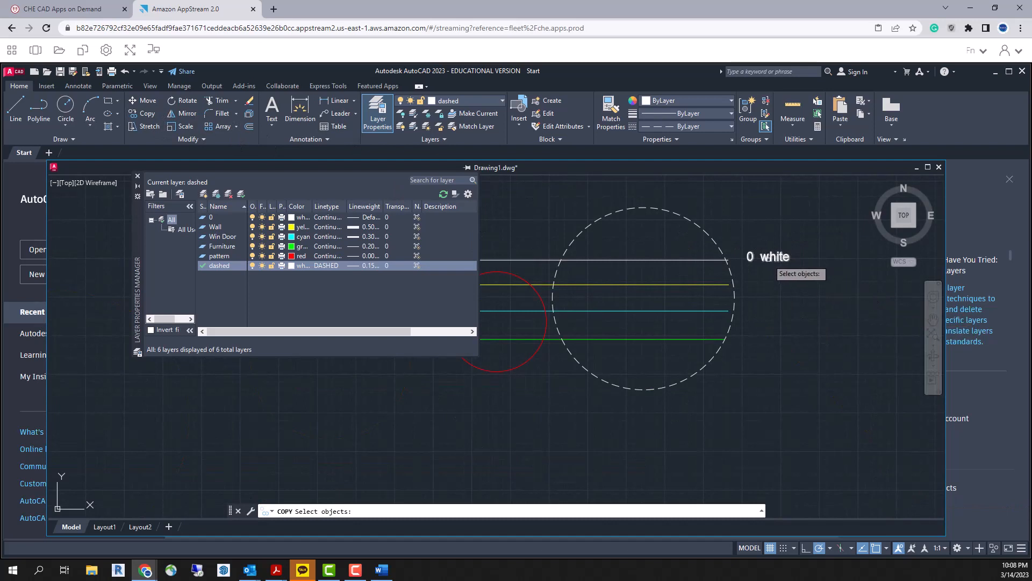
{"action": "left_click", "coordinate": [777, 257]}
{"action": "key", "text": "Return"}
{"action": "left_click", "coordinate": [818, 255]}
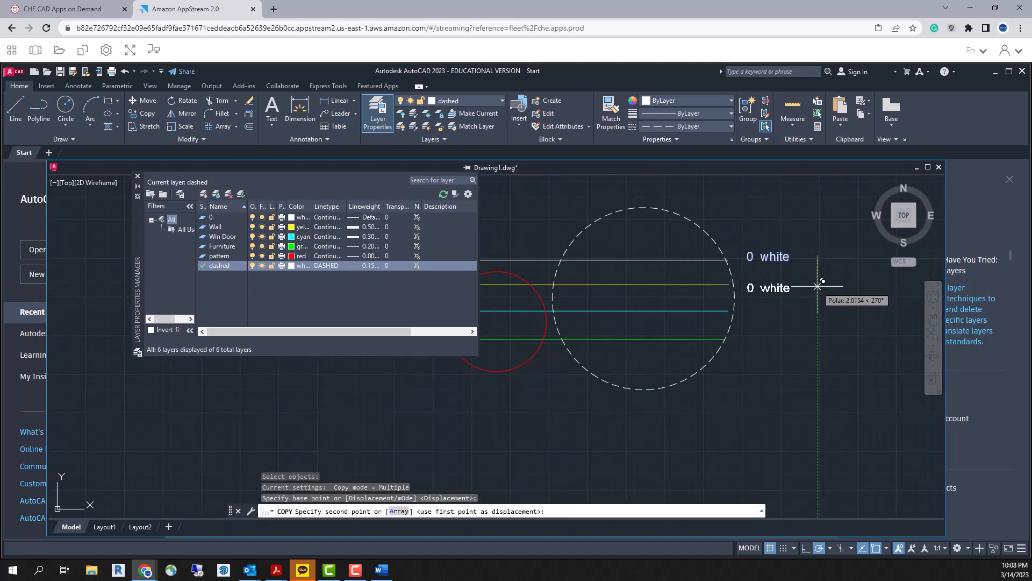
{"action": "left_click", "coordinate": [817, 286]}
{"action": "left_click", "coordinate": [817, 311]}
{"action": "left_click", "coordinate": [817, 336]}
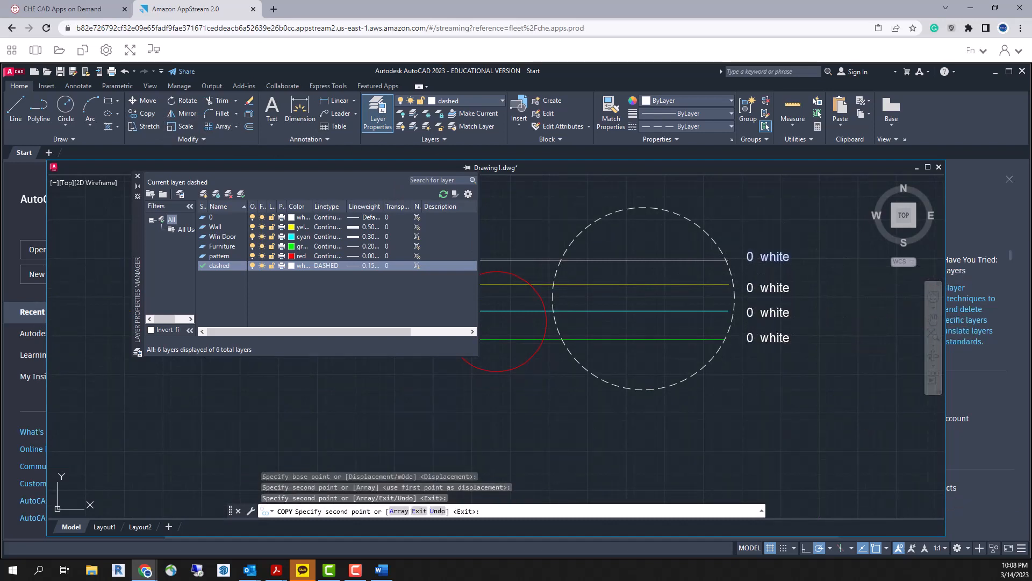
{"action": "left_click", "coordinate": [542, 379]}
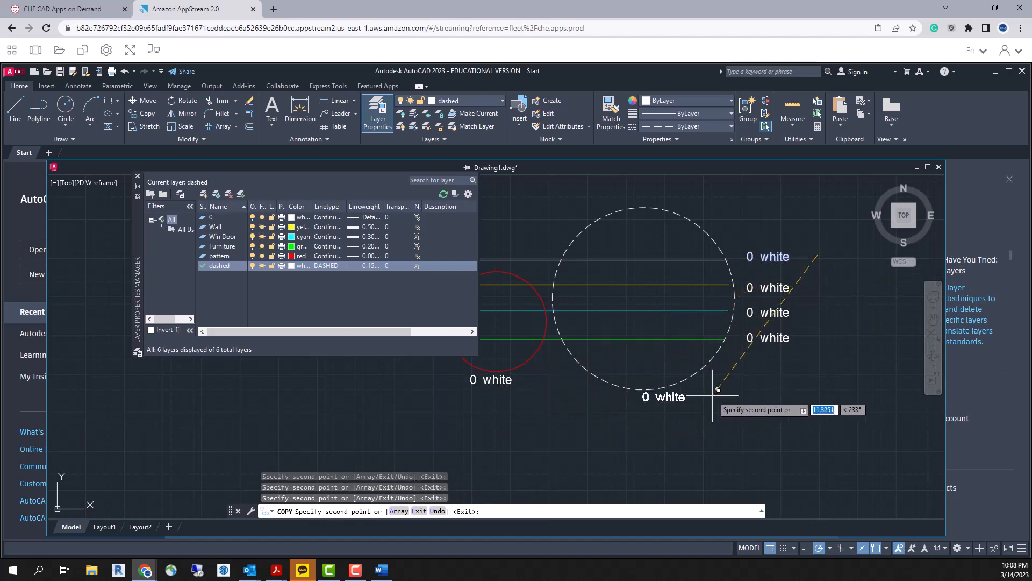
{"action": "left_click", "coordinate": [727, 376]}
{"action": "key", "text": "Return"}
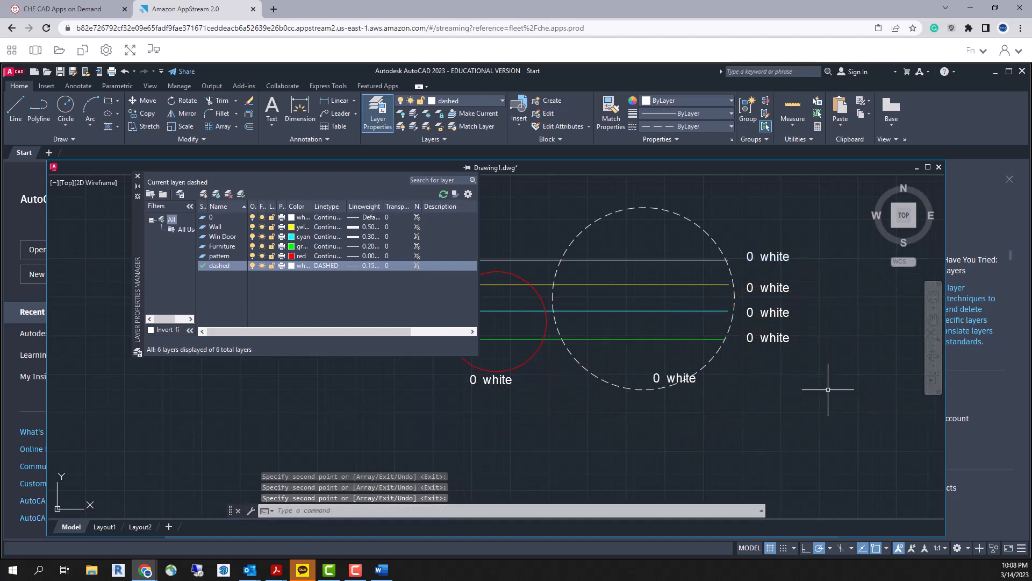
- Change the label beside the yellow line to "Wall yellow 0.5mm" and color it Yellow
{"action": "double_click", "coordinate": [773, 288]}
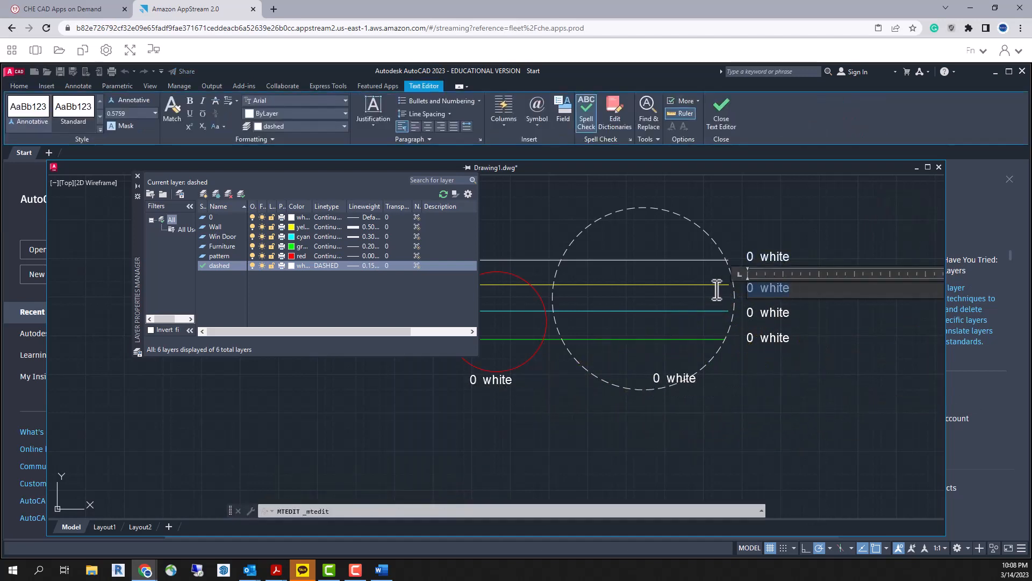
{"action": "type", "text": "Wall yel"}
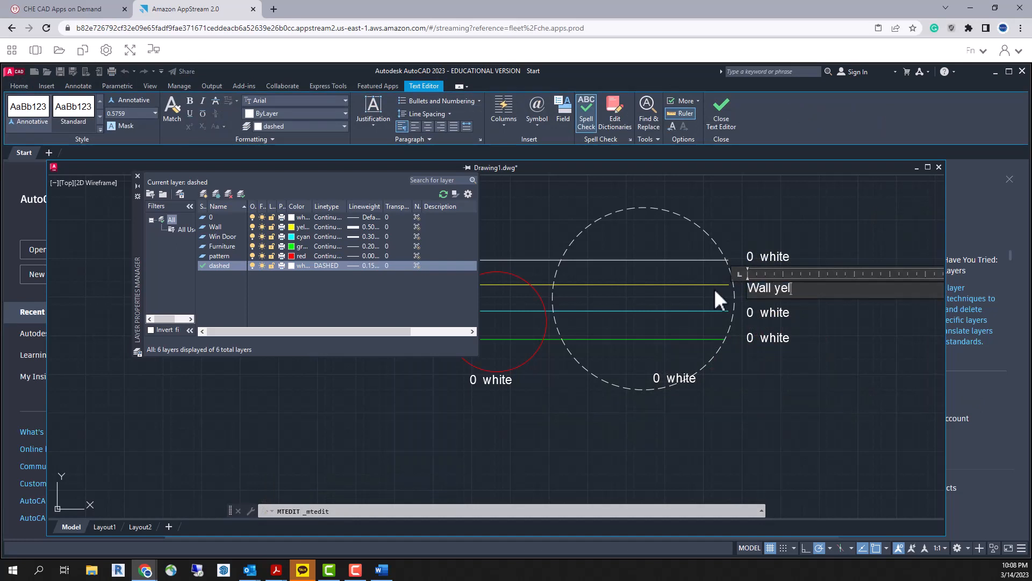
{"action": "type", "text": "low  0.5mm"}
{"action": "left_click", "coordinate": [853, 316]}
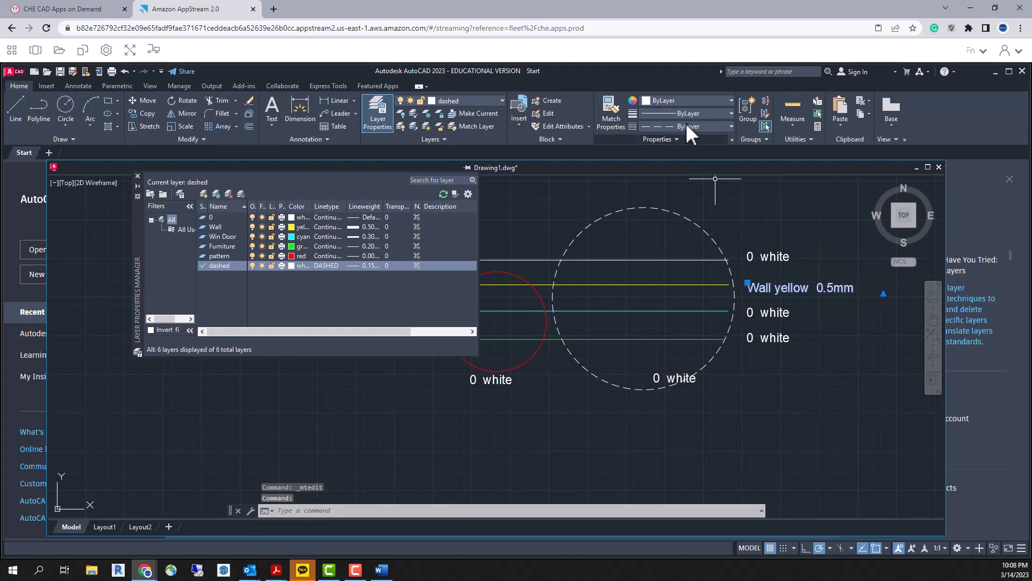
{"action": "left_click", "coordinate": [692, 102]}
{"action": "left_click", "coordinate": [659, 203]}
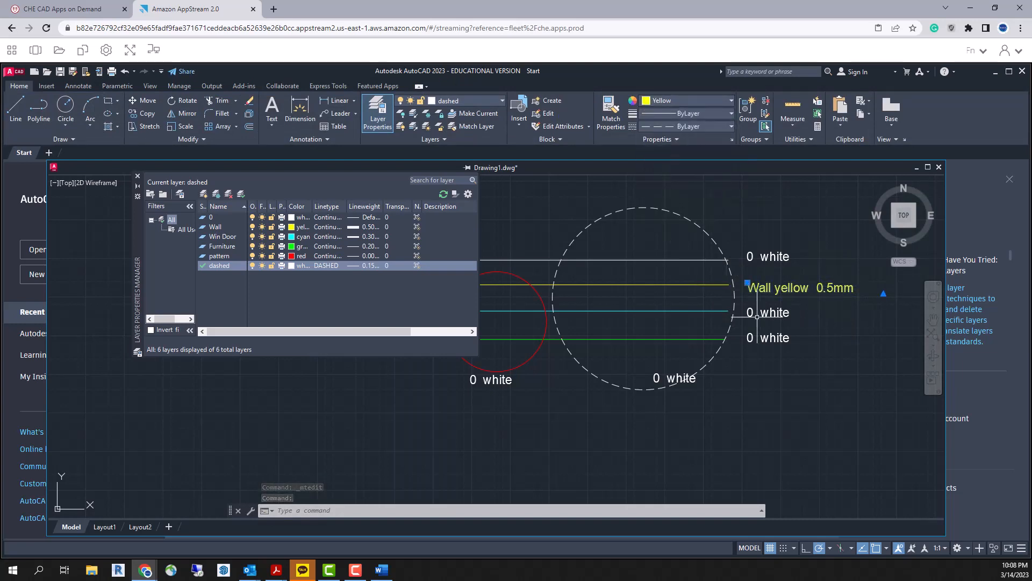
{"action": "key", "text": "Escape"}
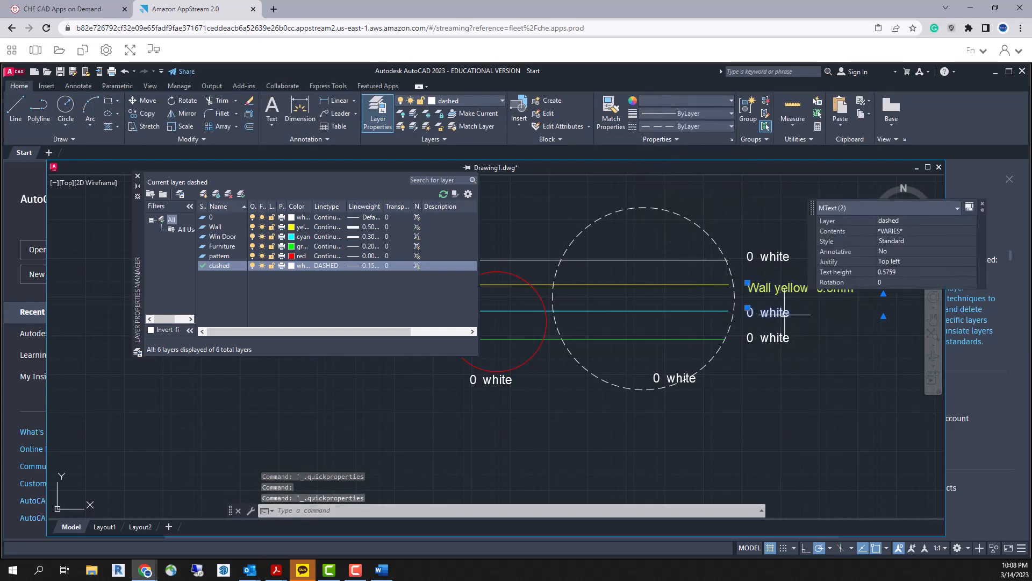
- Change the label beside the cyan line to "Win Door cyan 0.3mm" and color it Cyan
{"action": "double_click", "coordinate": [791, 312]}
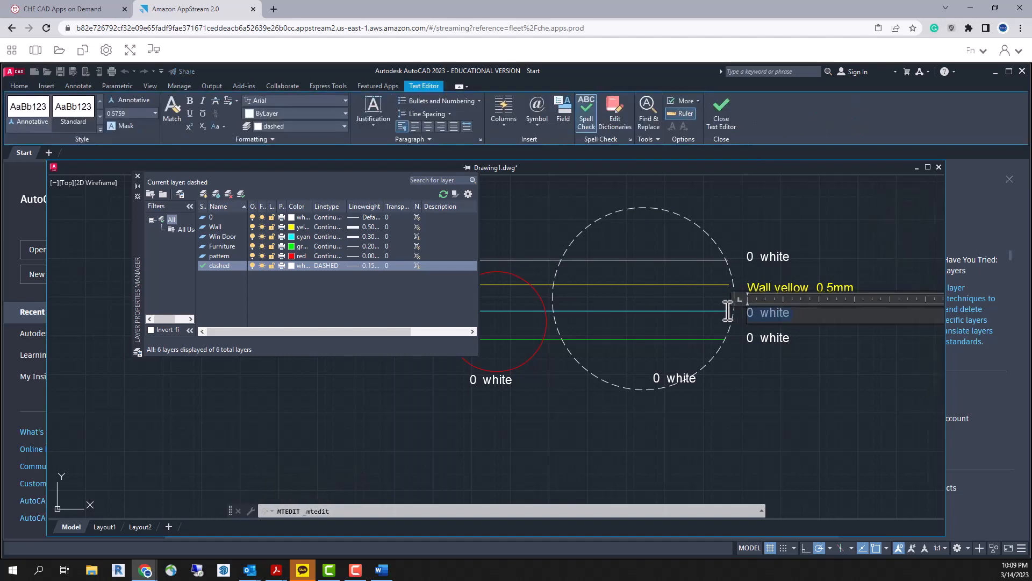
{"action": "type", "text": "c"}
{"action": "type", "text": "in Door  cyan"}
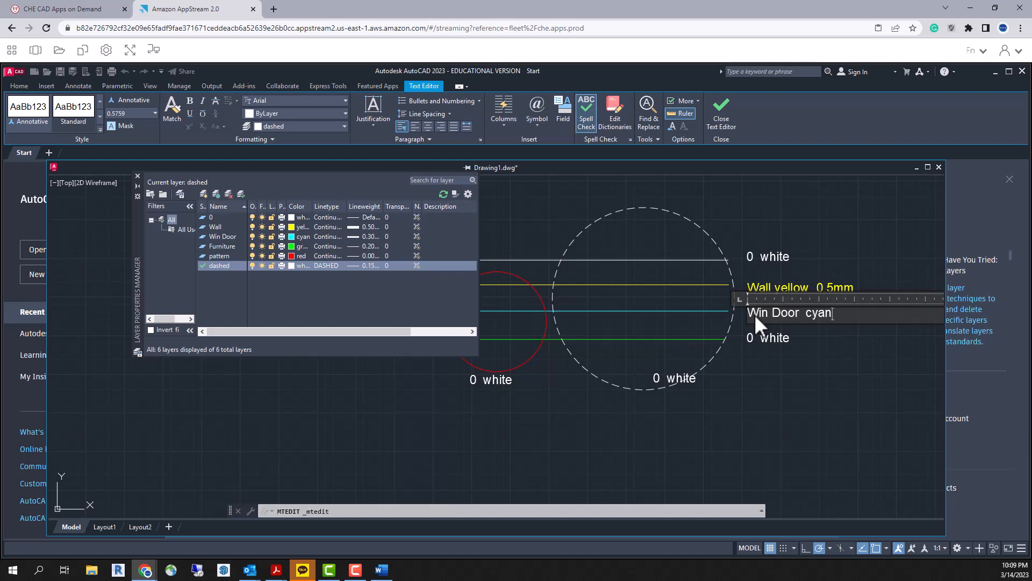
{"action": "type", "text": "  0.3mm"}
{"action": "left_click", "coordinate": [756, 376]}
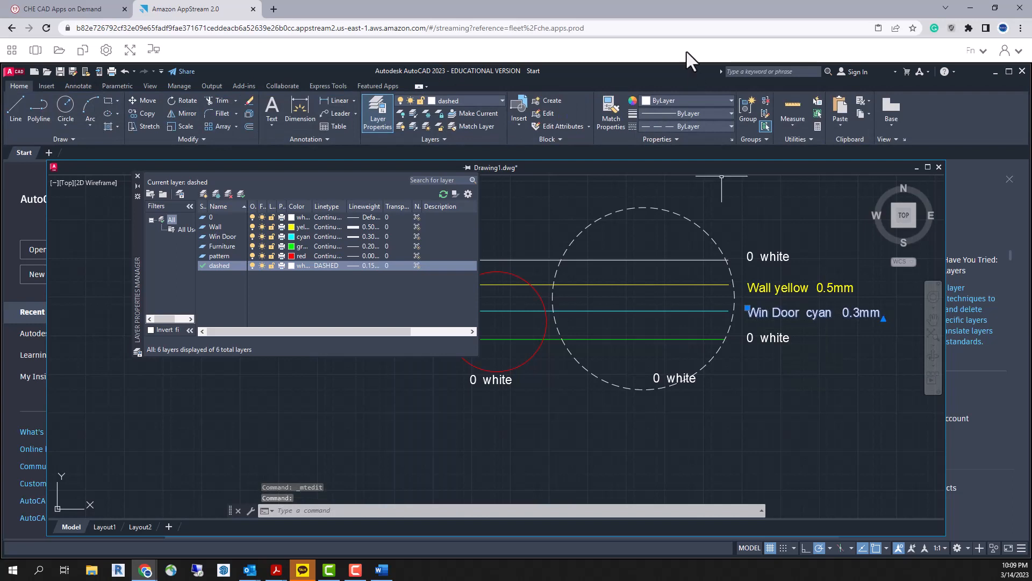
{"action": "left_click", "coordinate": [706, 101]}
{"action": "left_click", "coordinate": [680, 203]}
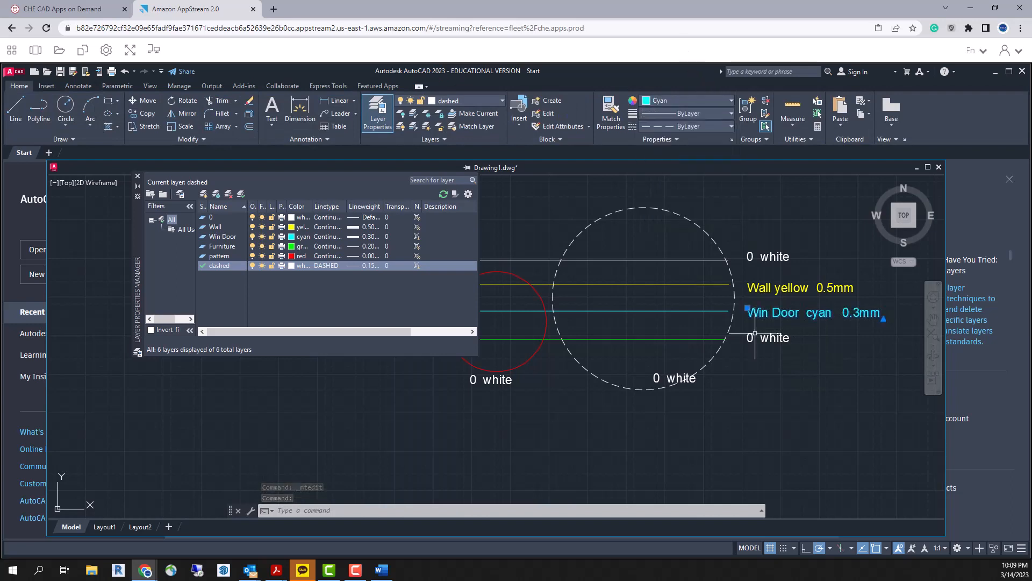
- Change the label beside the green line to "Furniture green 0.2mm" and color it Green
{"action": "left_click", "coordinate": [782, 337]}
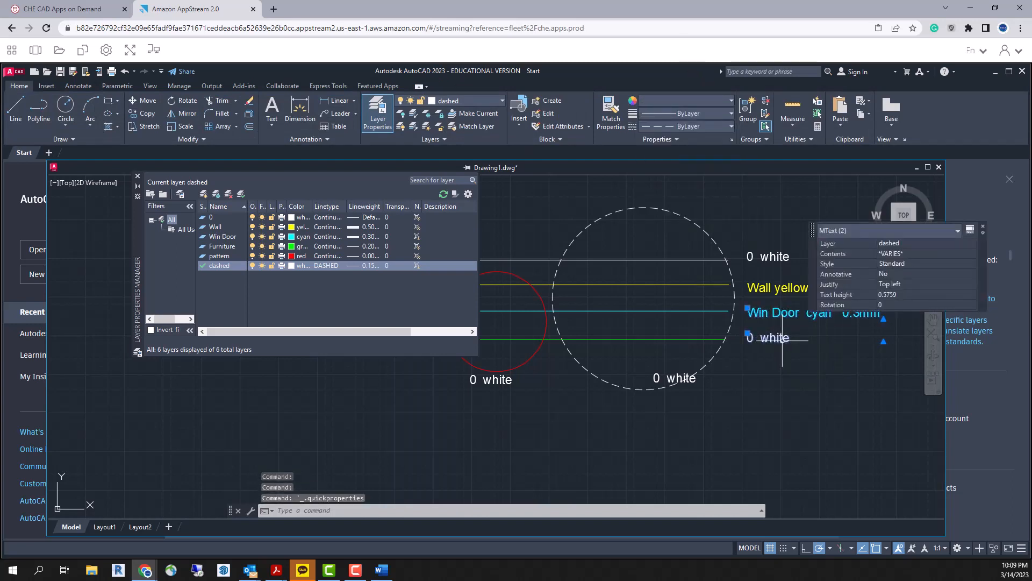
{"action": "left_click", "coordinate": [983, 230]}
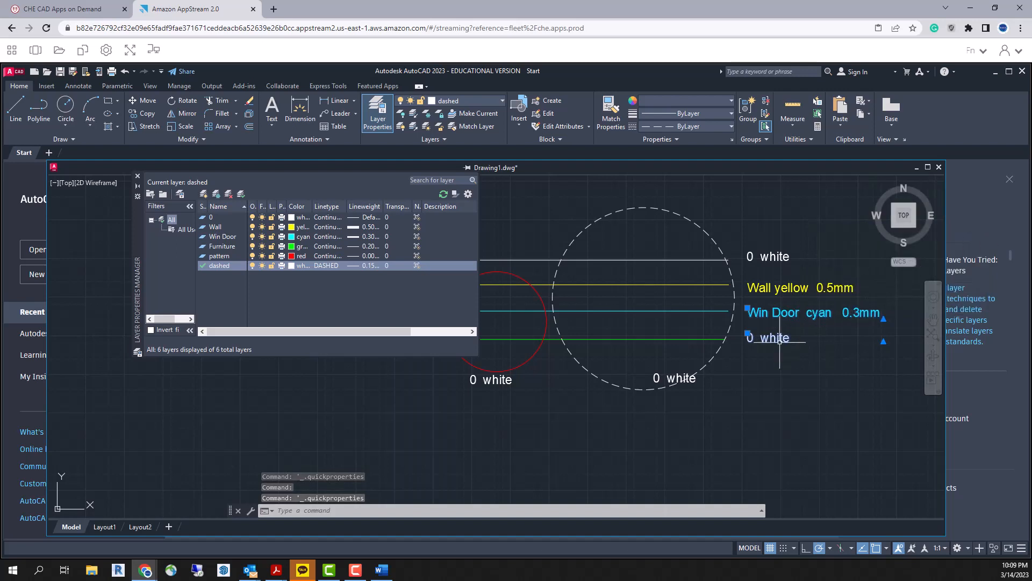
{"action": "key", "text": "Escape"}
{"action": "key", "text": "Escape"}
{"action": "double_click", "coordinate": [783, 338]}
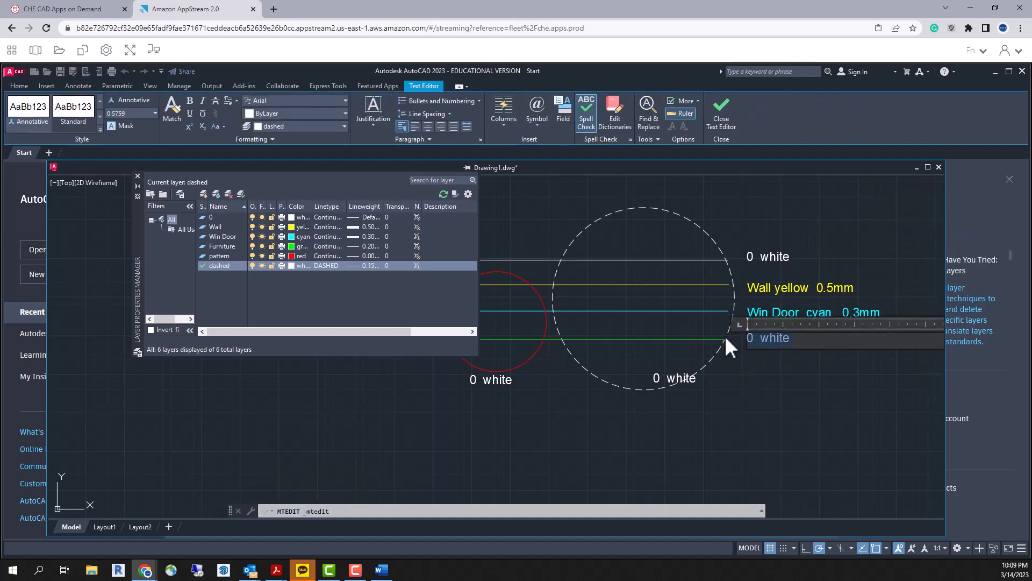
{"action": "type", "text": "Furniture  green 0.2mm"}
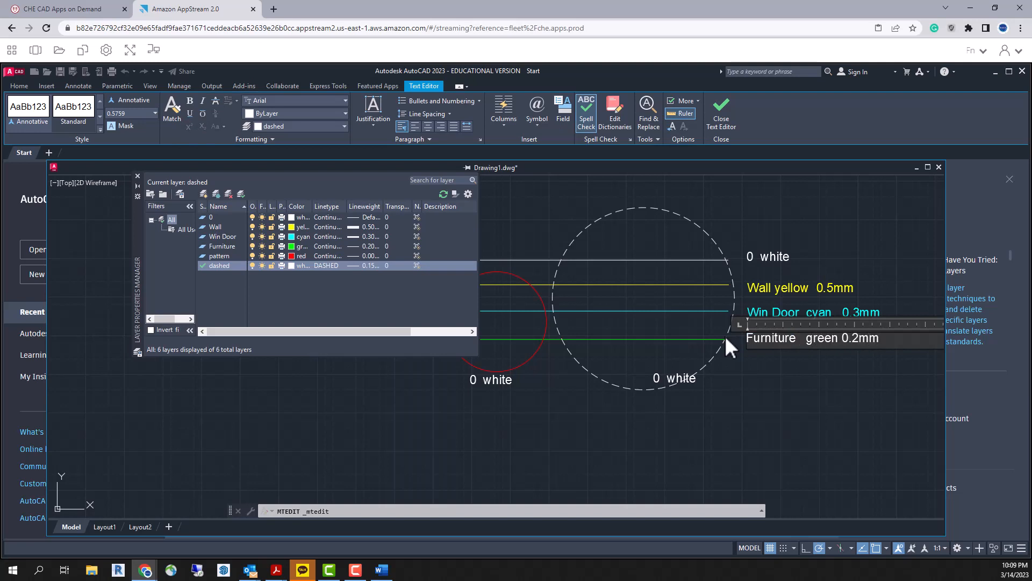
{"action": "left_click", "coordinate": [726, 339]}
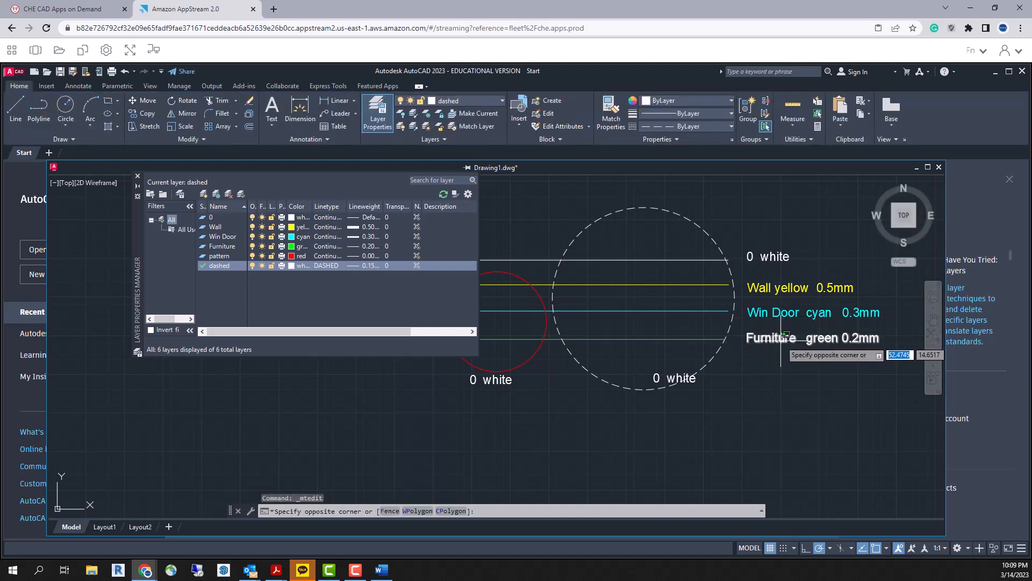
{"action": "left_click", "coordinate": [657, 100]}
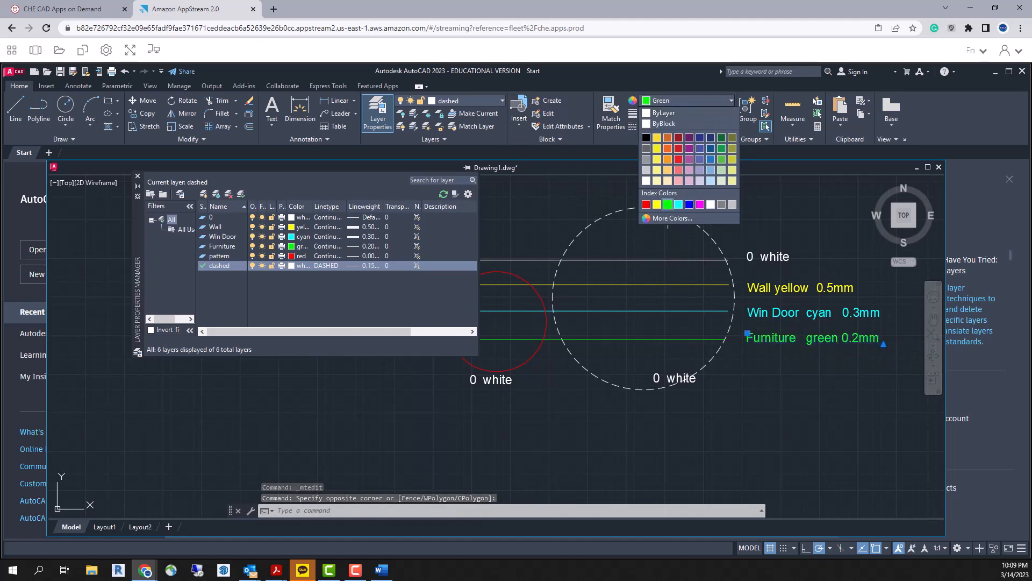
{"action": "left_click", "coordinate": [669, 200]}
{"action": "key", "text": "Return"}
- Change the label below the red circle to "pattern red 0.00mm" and color it Red
{"action": "left_click", "coordinate": [513, 383]}
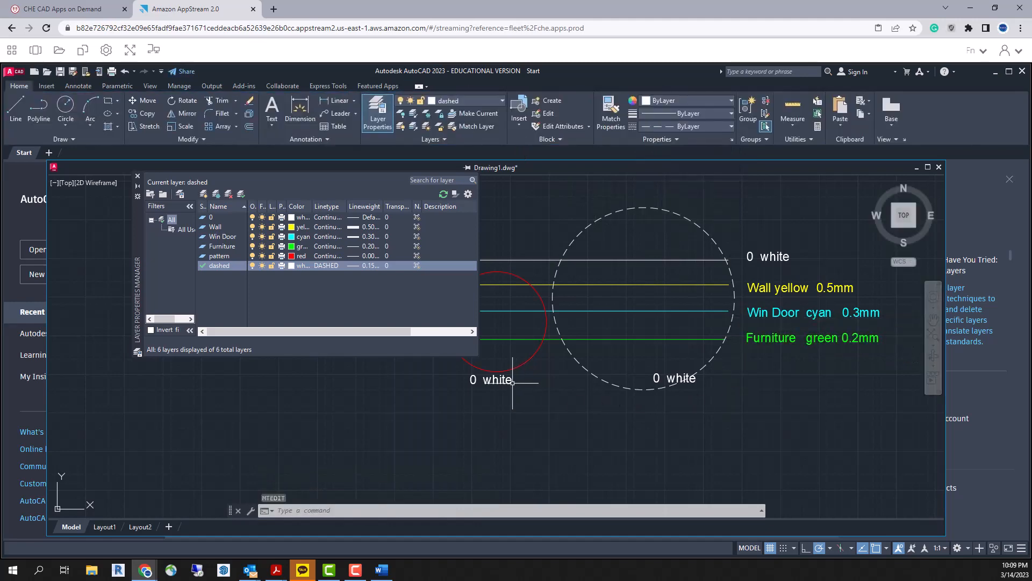
{"action": "left_click", "coordinate": [494, 378]}
{"action": "double_click", "coordinate": [494, 378]}
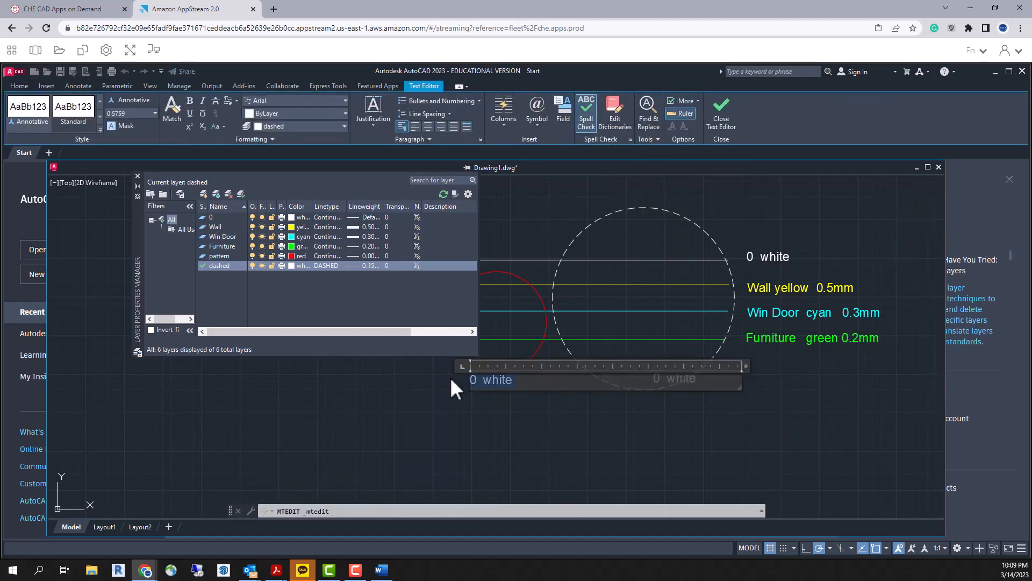
{"action": "type", "text": "pattern  red  0.00mm"}
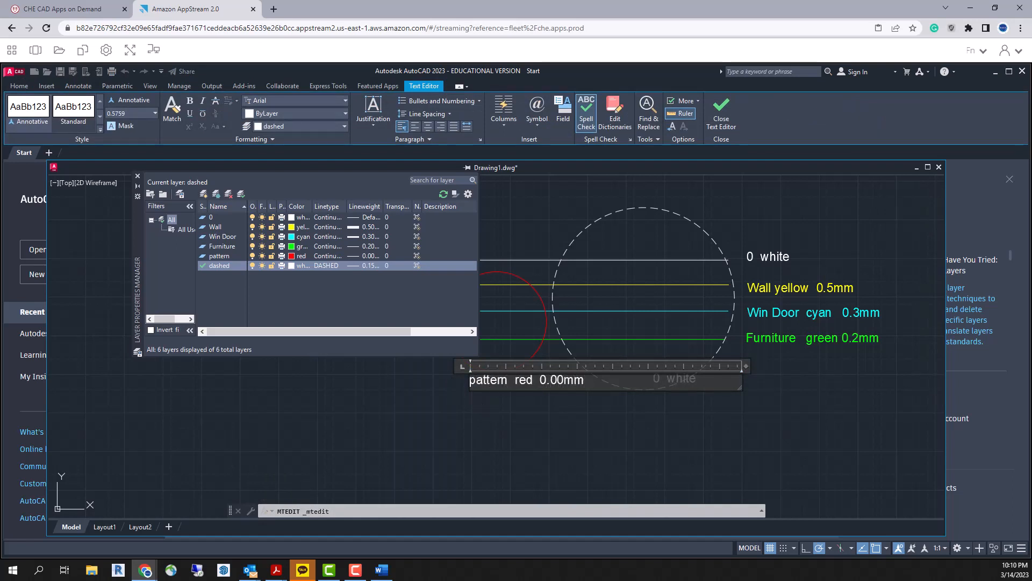
{"action": "left_click", "coordinate": [450, 377]}
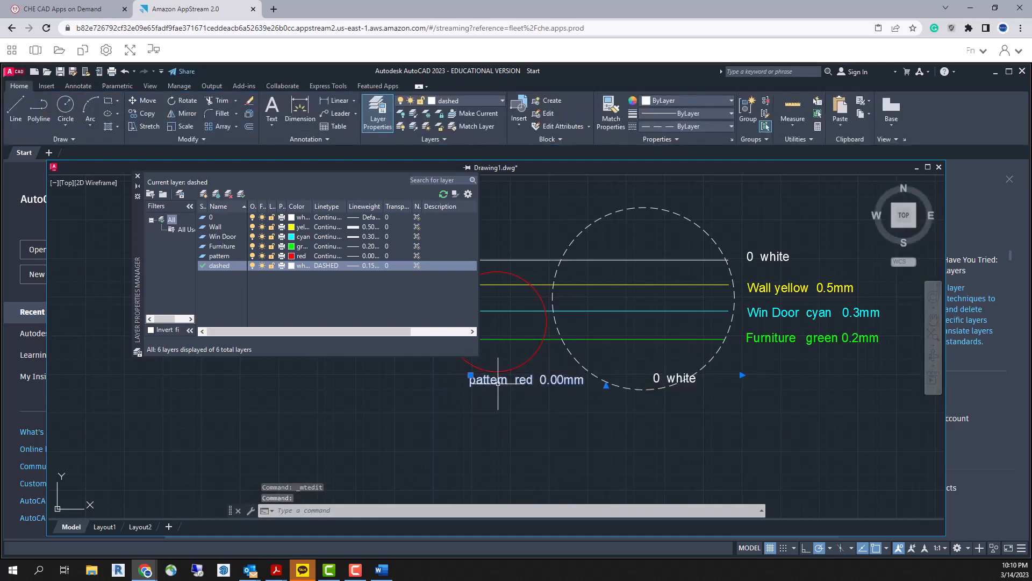
{"action": "left_click", "coordinate": [693, 99]}
{"action": "left_click", "coordinate": [650, 200]}
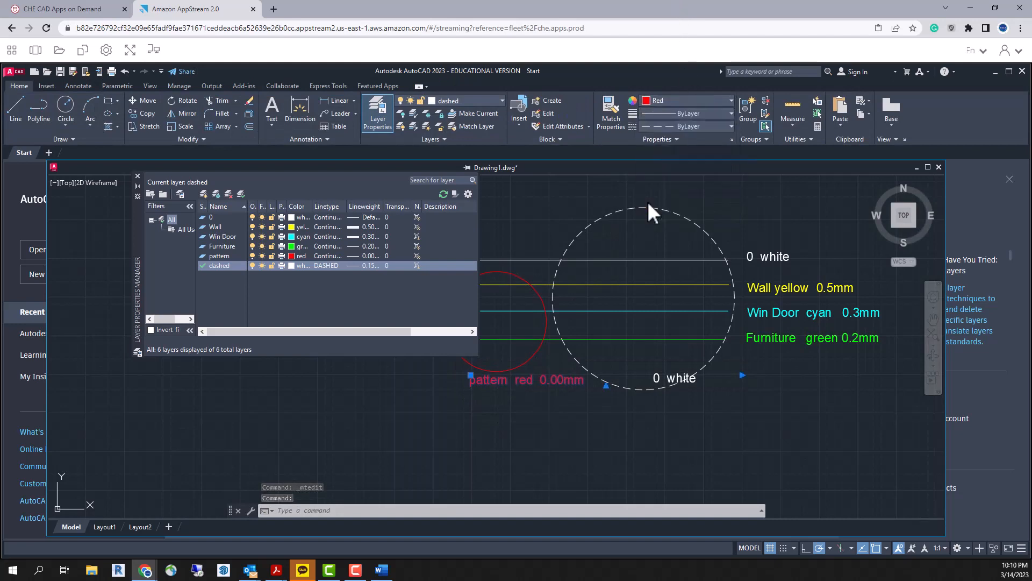
{"action": "key", "text": "Escape"}
{"action": "key", "text": "Escape"}
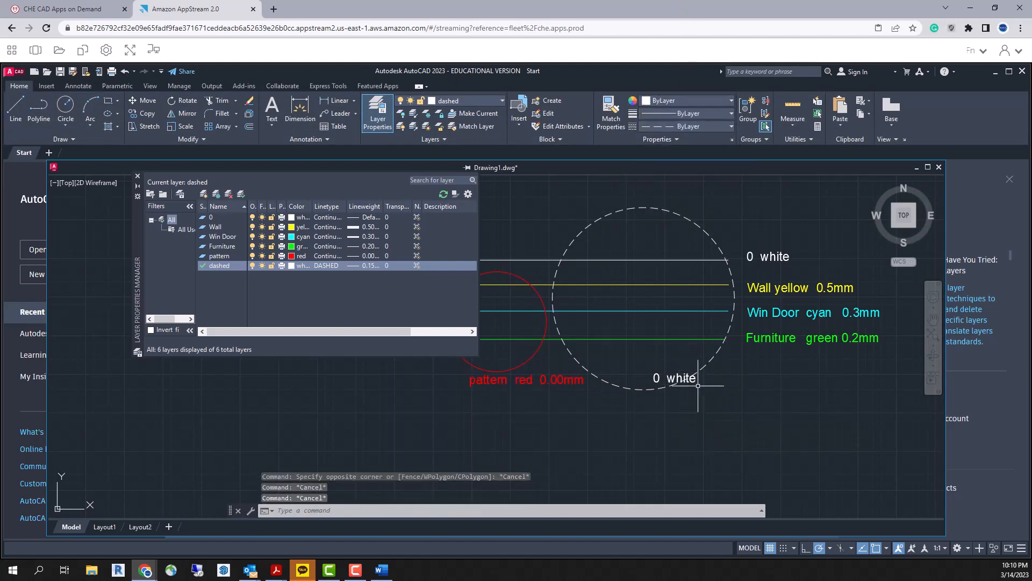
- Change the label at the dashed circle's lower edge to "dashed white 0.15mm"
{"action": "left_click", "coordinate": [696, 379]}
{"action": "double_click", "coordinate": [696, 379]}
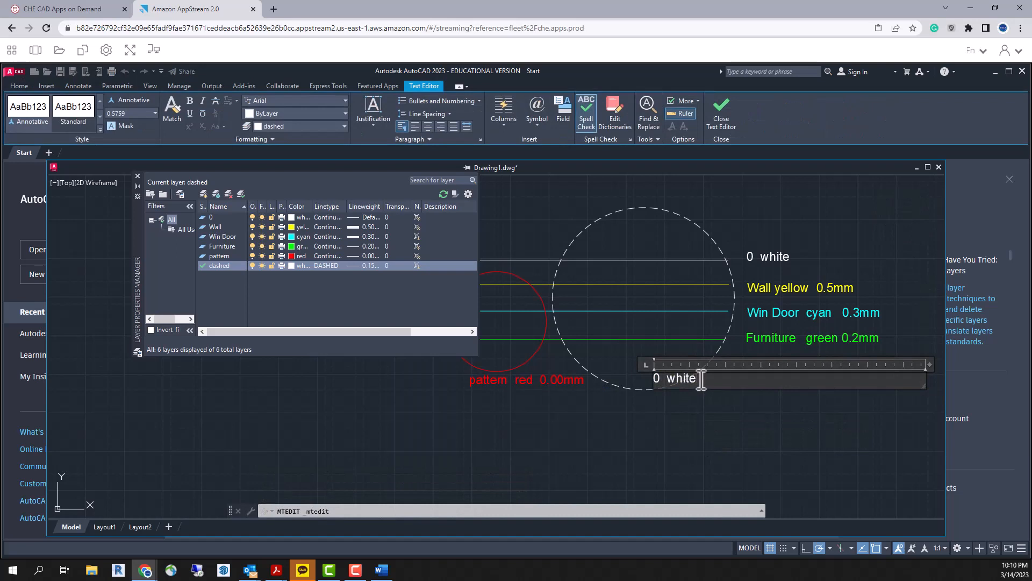
{"action": "left_click_drag", "start_coordinate": [701, 379], "coordinate": [640, 376]}
{"action": "type", "text": "dashed  white  0.15mm"}
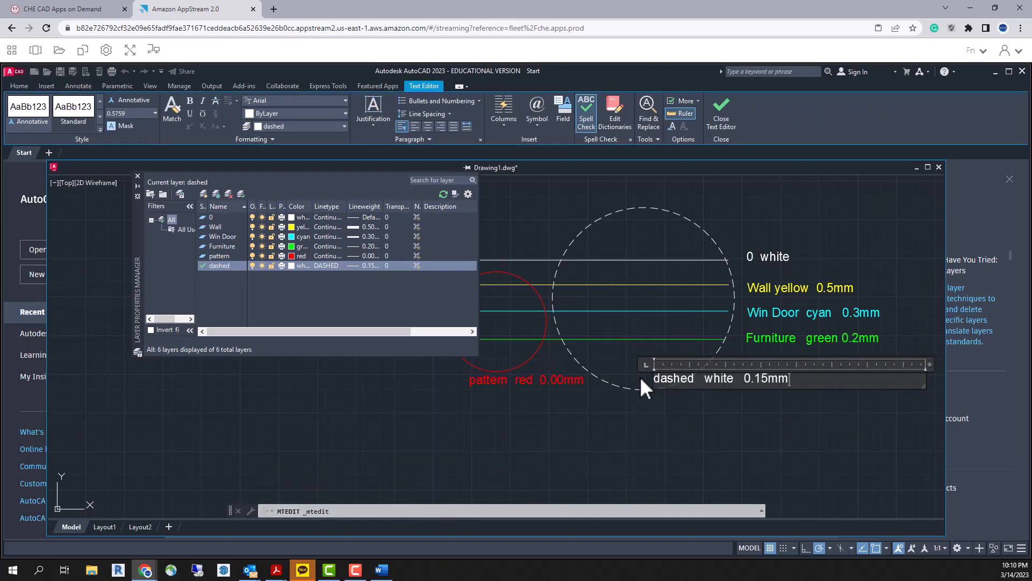
{"action": "left_click", "coordinate": [672, 434]}
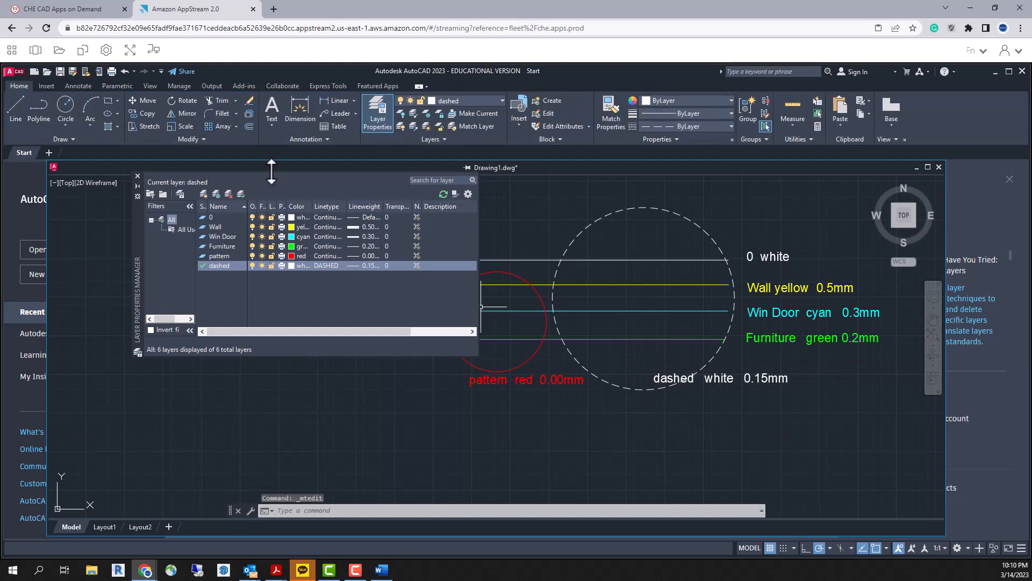
- Move the Layer Properties Manager clear of the red circle and add a new layer based on the pattern layer
{"action": "left_click_drag", "start_coordinate": [140, 243], "coordinate": [95, 261]}
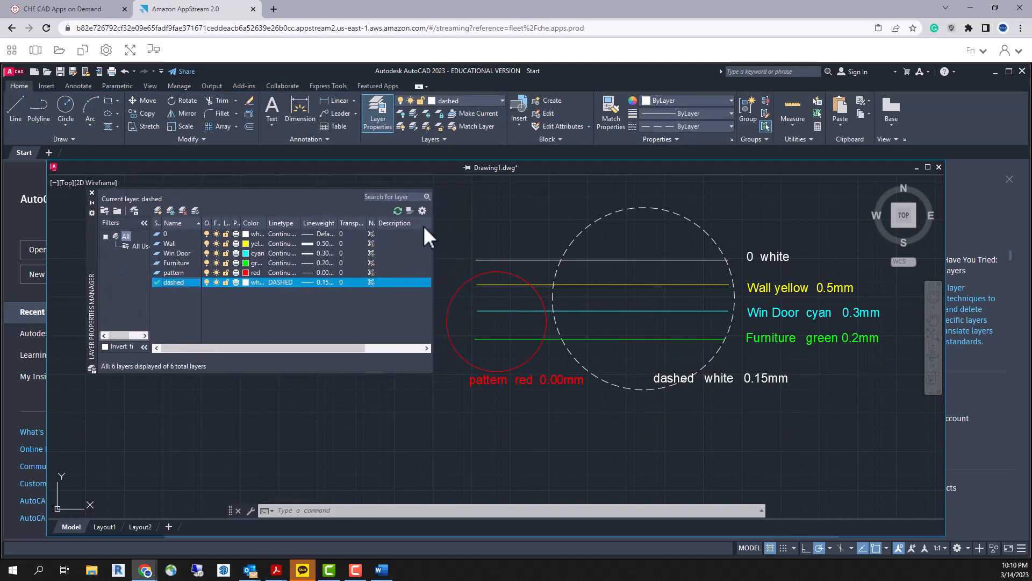
{"action": "key", "text": "Up"}
{"action": "key", "text": "Return"}
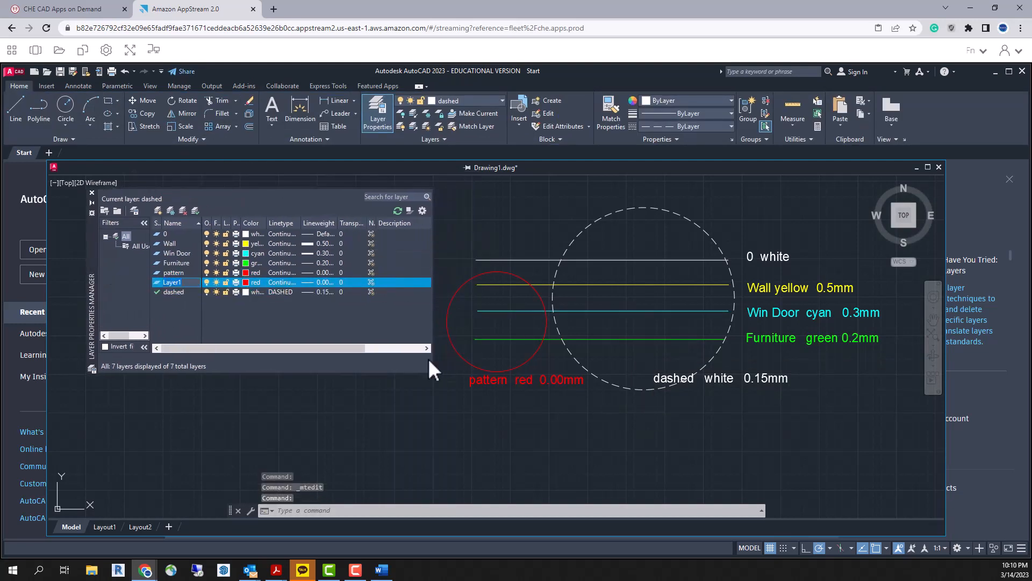
- Set up a plot to Microsoft Print to PDF with a window area enclosing the lines, circles and labels
{"action": "type", "text": "plot"}
{"action": "key", "text": "Return"}
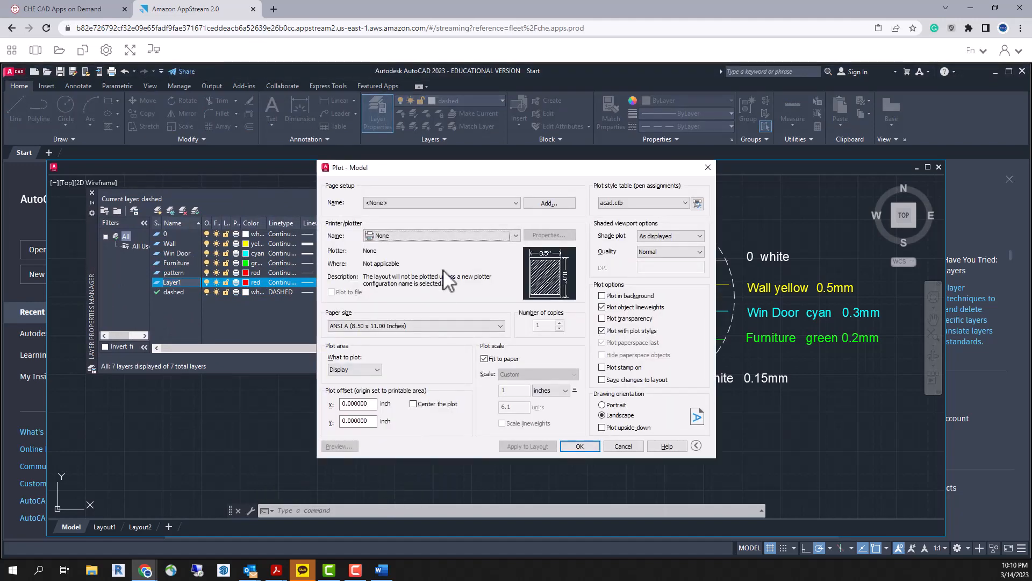
{"action": "left_click", "coordinate": [439, 236]}
{"action": "left_click", "coordinate": [484, 271]}
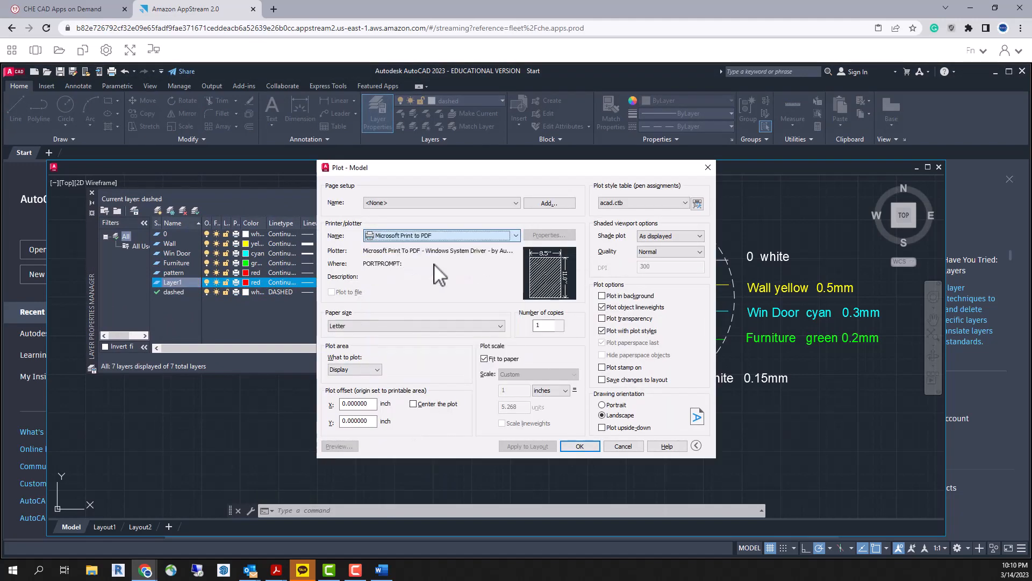
{"action": "left_click", "coordinate": [368, 370]}
{"action": "left_click", "coordinate": [340, 388]}
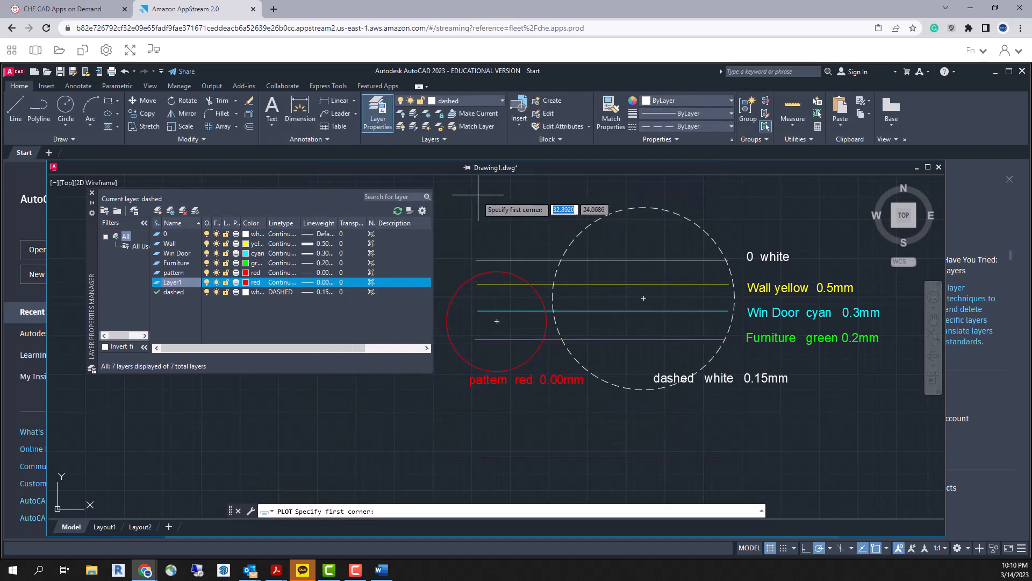
{"action": "left_click", "coordinate": [440, 199]}
{"action": "left_click", "coordinate": [922, 439]}
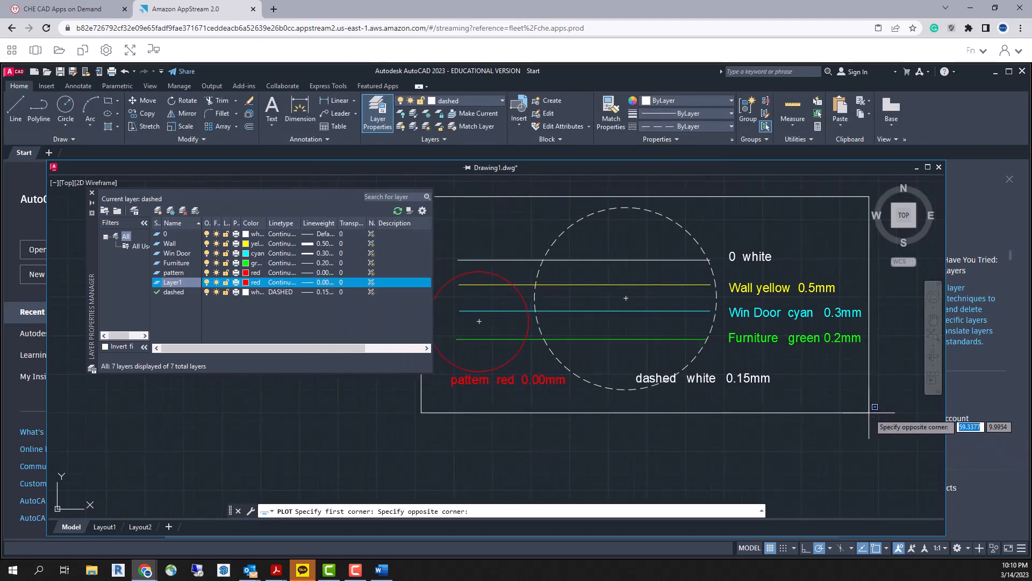
- Check the color settings of the acad.ctb plot style table, save it, and preview the plot
{"action": "left_click", "coordinate": [698, 203]}
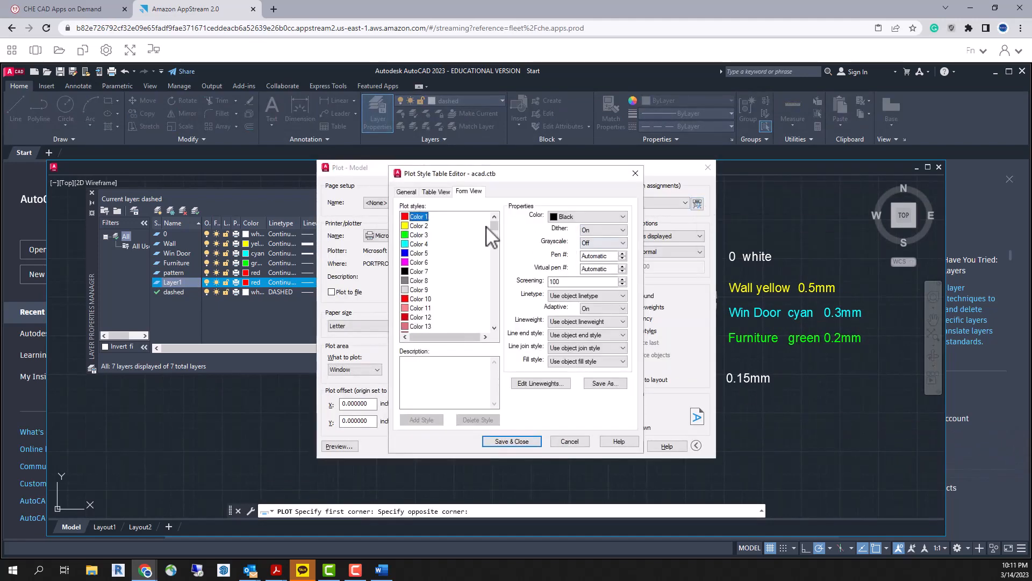
{"action": "left_click", "coordinate": [532, 441]}
{"action": "left_click", "coordinate": [339, 446]}
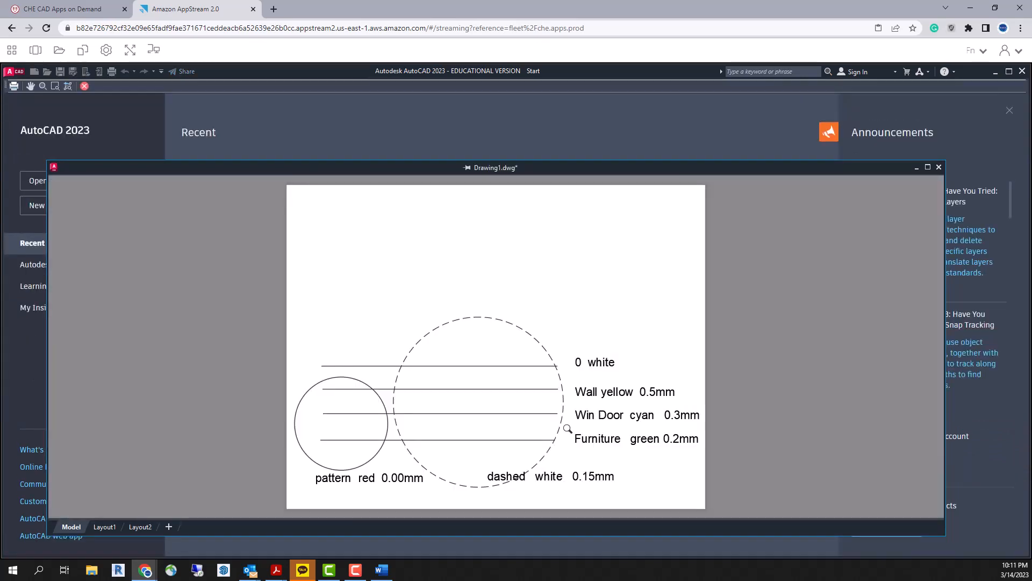
- Compare the plotted line thicknesses of the lines, circles and labels in the plot preview, and leave without plotting
{"action": "scroll", "coordinate": [569, 459], "scroll_direction": "up", "scroll_amount": 3}
{"action": "scroll", "coordinate": [614, 274], "scroll_direction": "up", "scroll_amount": 4}
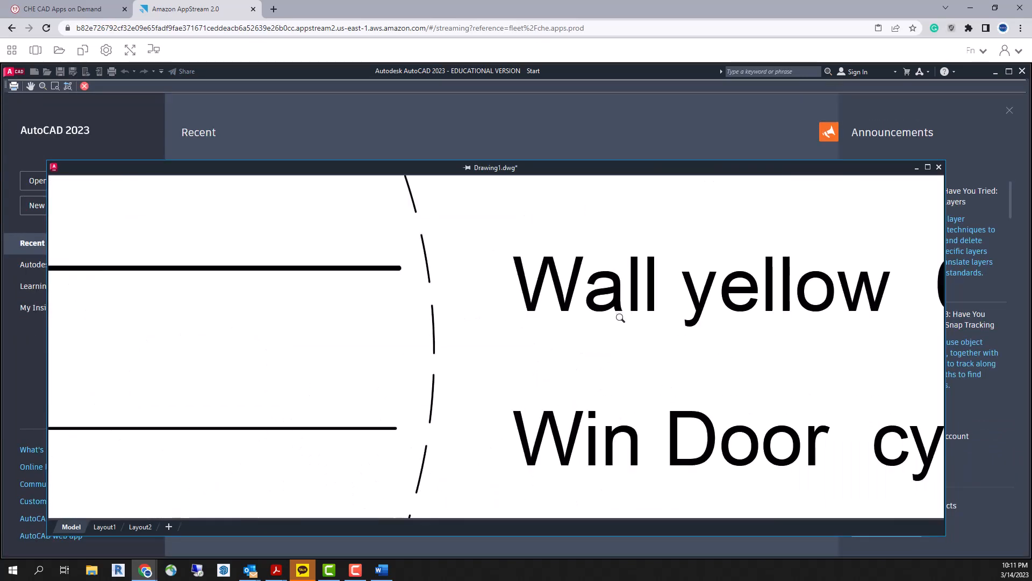
{"action": "scroll", "coordinate": [620, 318], "scroll_direction": "down", "scroll_amount": 3}
{"action": "middle_click_drag", "start_coordinate": [604, 364], "coordinate": [603, 289]}
{"action": "scroll", "coordinate": [708, 230], "scroll_direction": "down", "scroll_amount": 2}
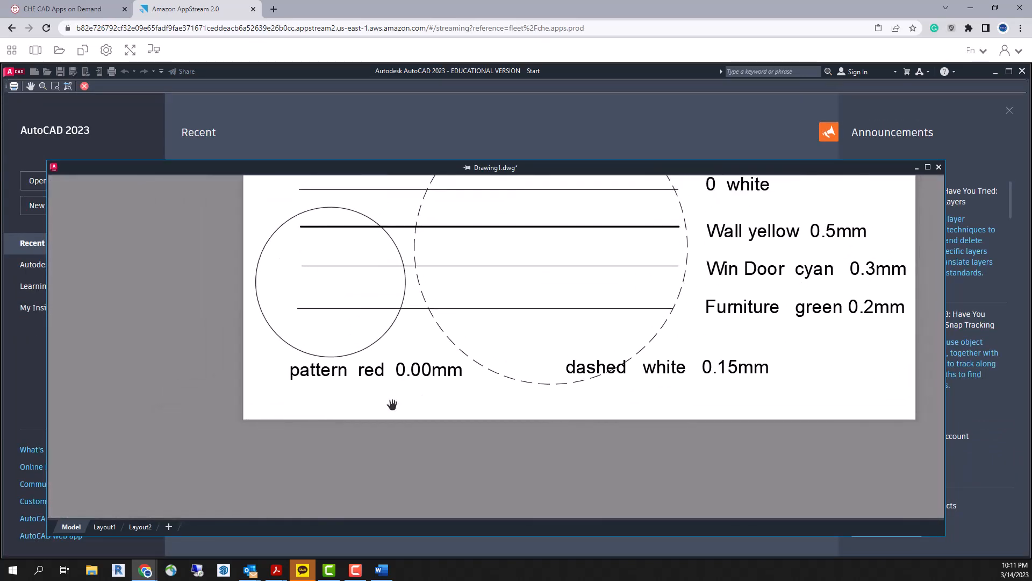
{"action": "scroll", "coordinate": [335, 390], "scroll_direction": "up", "scroll_amount": 5}
{"action": "scroll", "coordinate": [629, 327], "scroll_direction": "down", "scroll_amount": 4}
{"action": "middle_click_drag", "start_coordinate": [644, 325], "coordinate": [368, 340]}
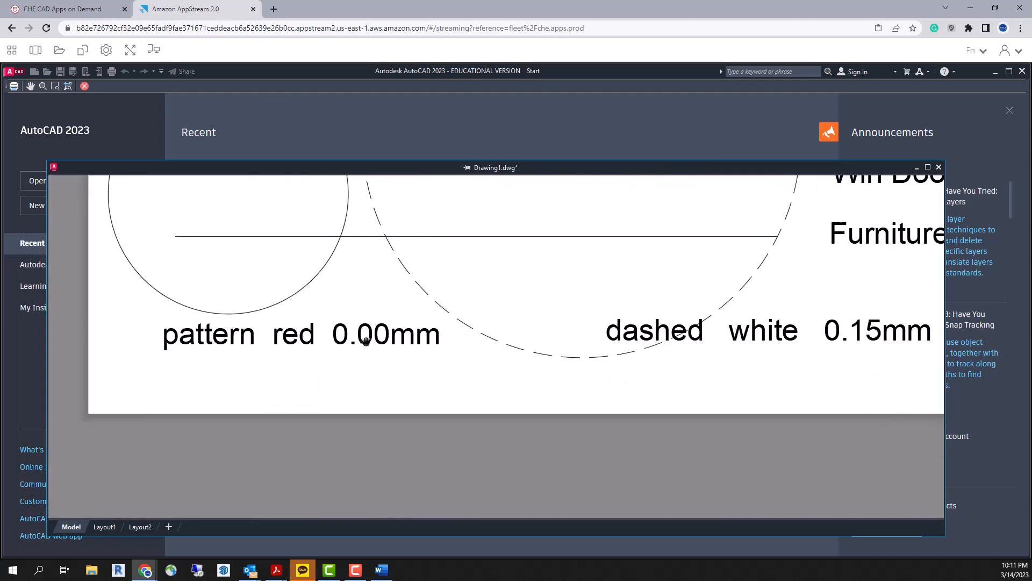
{"action": "middle_click_drag", "start_coordinate": [707, 323], "coordinate": [476, 540]}
{"action": "scroll", "coordinate": [677, 311], "scroll_direction": "up", "scroll_amount": 2}
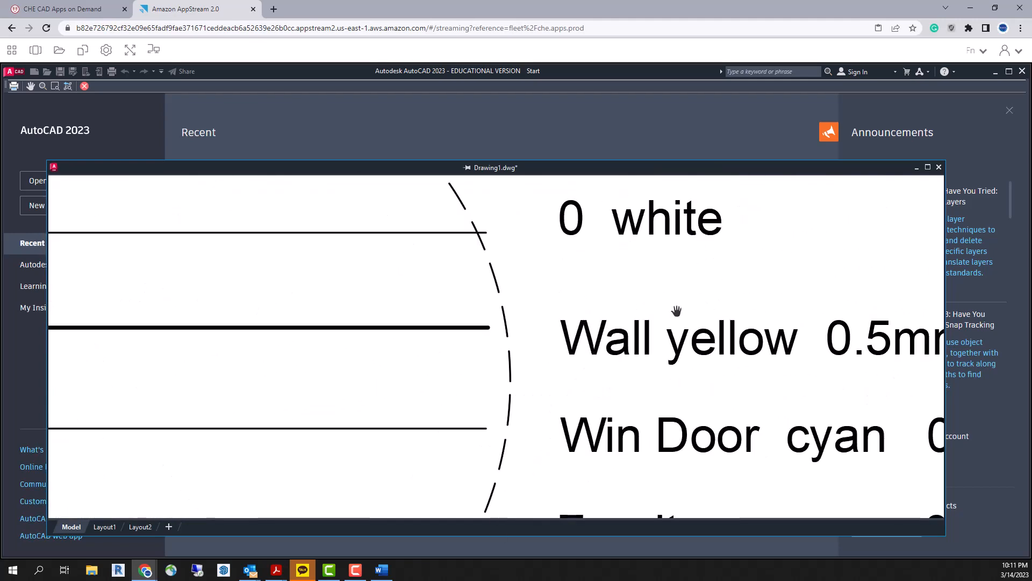
{"action": "scroll", "coordinate": [676, 310], "scroll_direction": "down", "scroll_amount": 5}
{"action": "scroll", "coordinate": [618, 323], "scroll_direction": "up", "scroll_amount": 2}
{"action": "scroll", "coordinate": [627, 316], "scroll_direction": "up", "scroll_amount": 2}
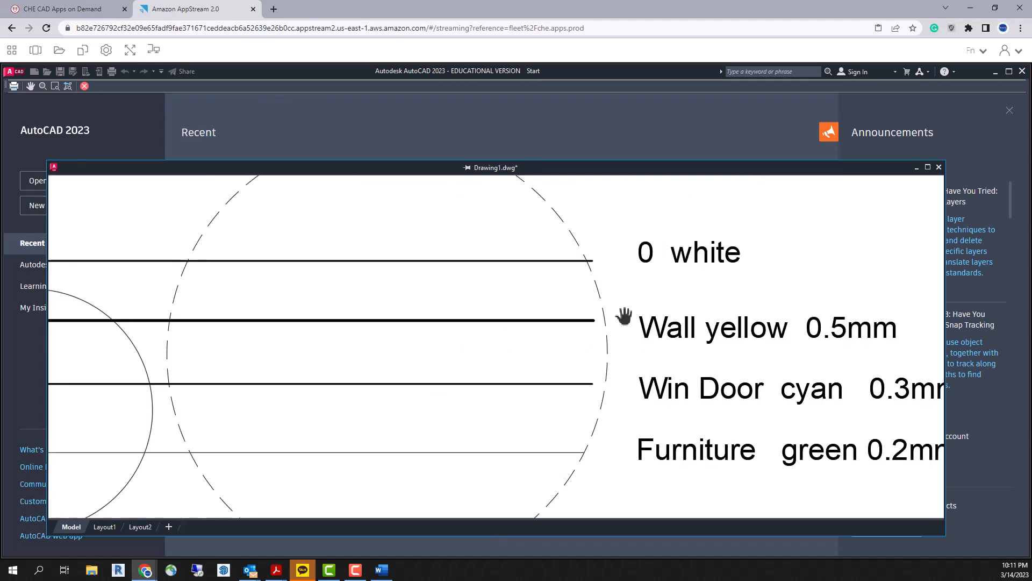
{"action": "left_click", "coordinate": [938, 167]}
{"action": "left_click", "coordinate": [708, 166]}
- Select the "Wall yellow 0.5mm" label and open its lineweight choices
{"action": "left_click", "coordinate": [763, 287]}
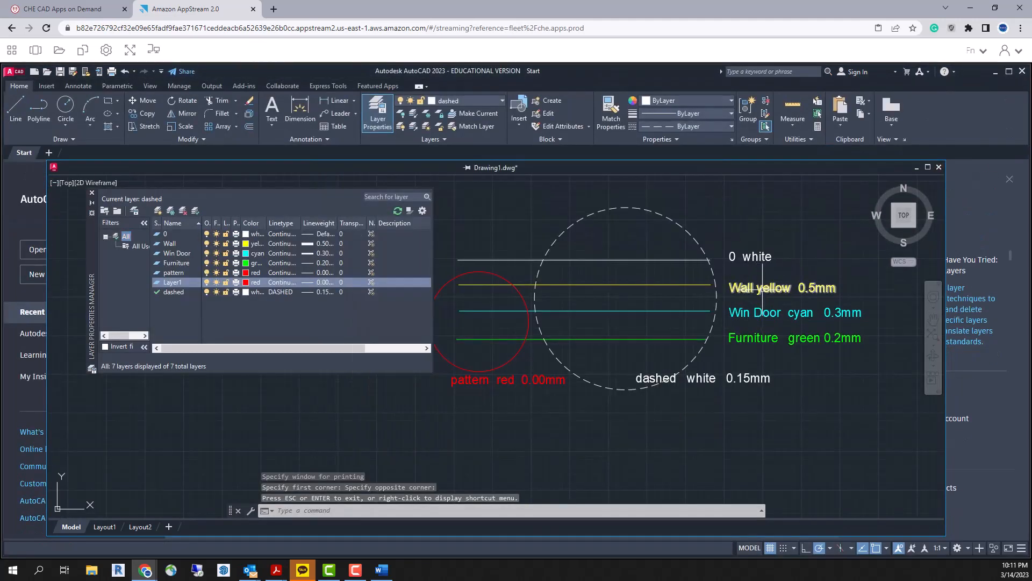
{"action": "left_click", "coordinate": [724, 113]}
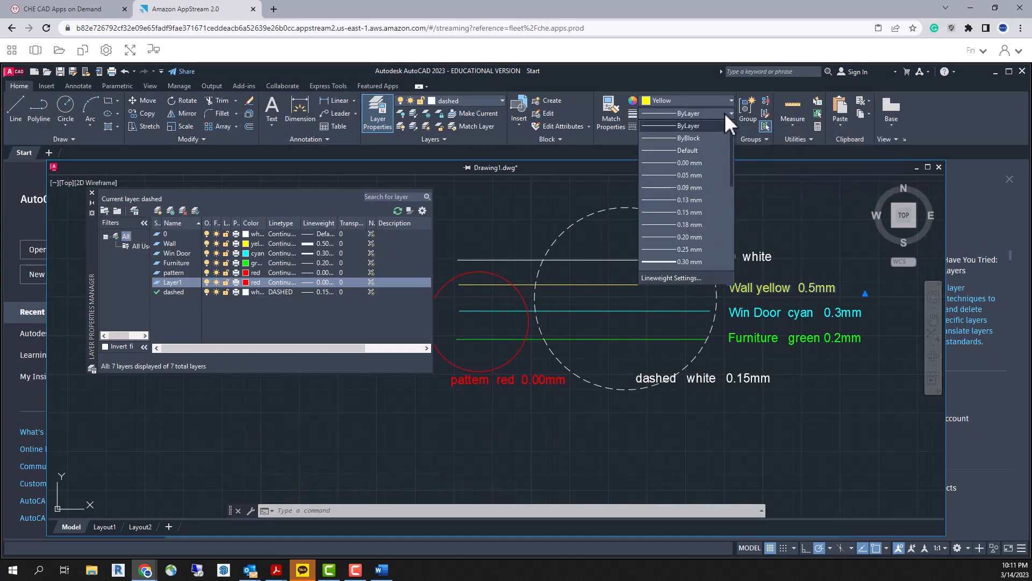